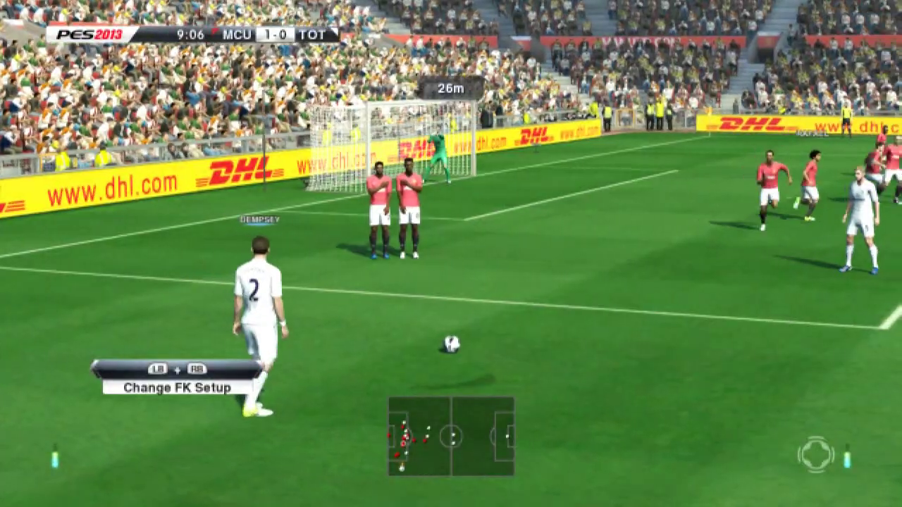
key(Return)
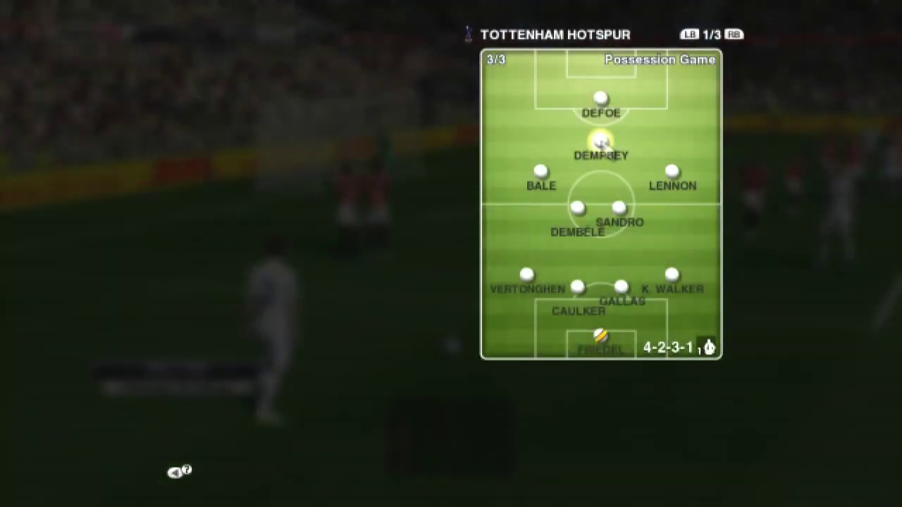
key(Escape)
key(Escape)
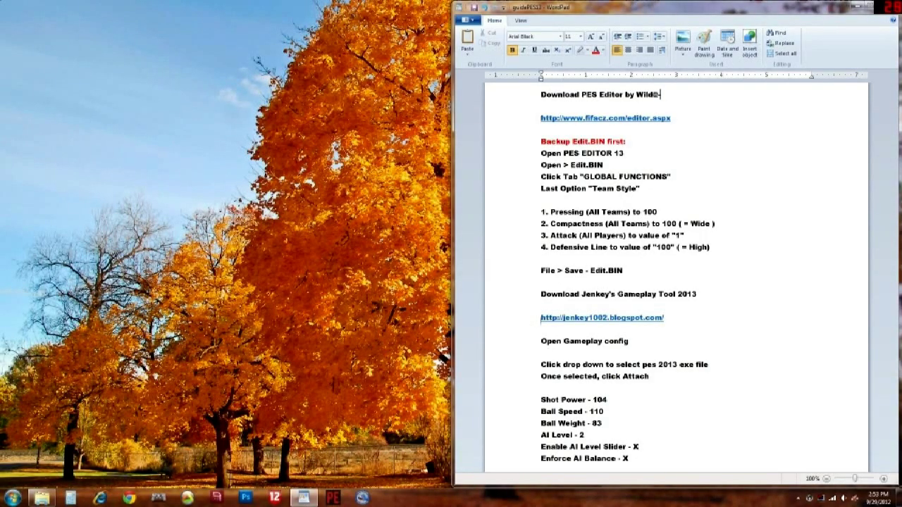
- Open the fifacz.com PES Editor page from the link in the guide document
key(shift+End)
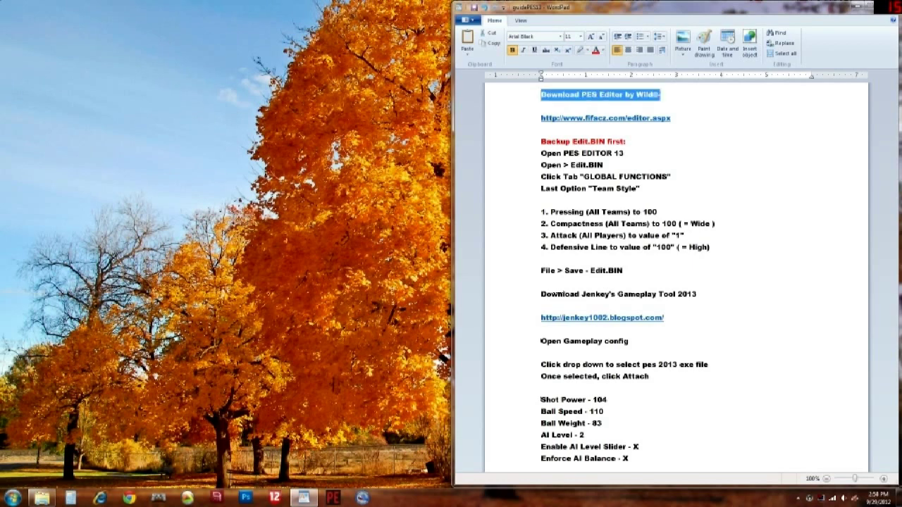
click(661, 95)
click(606, 118)
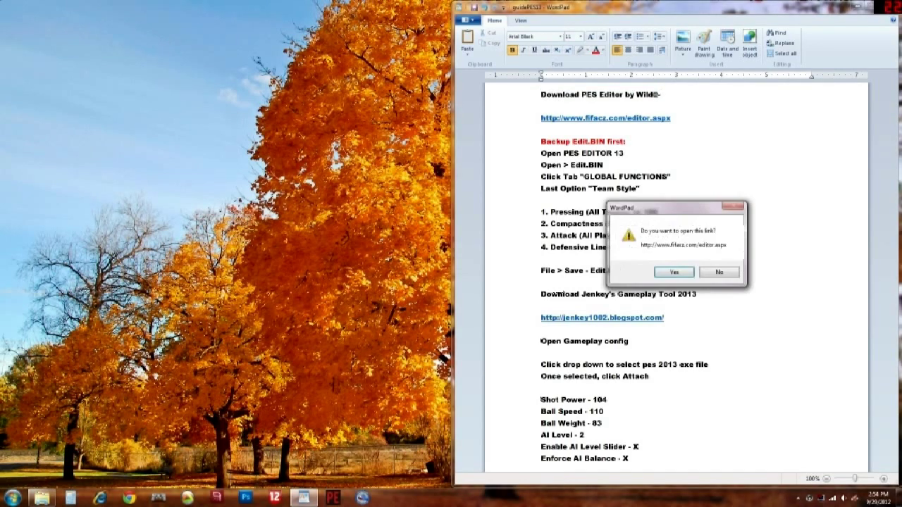
key(Return)
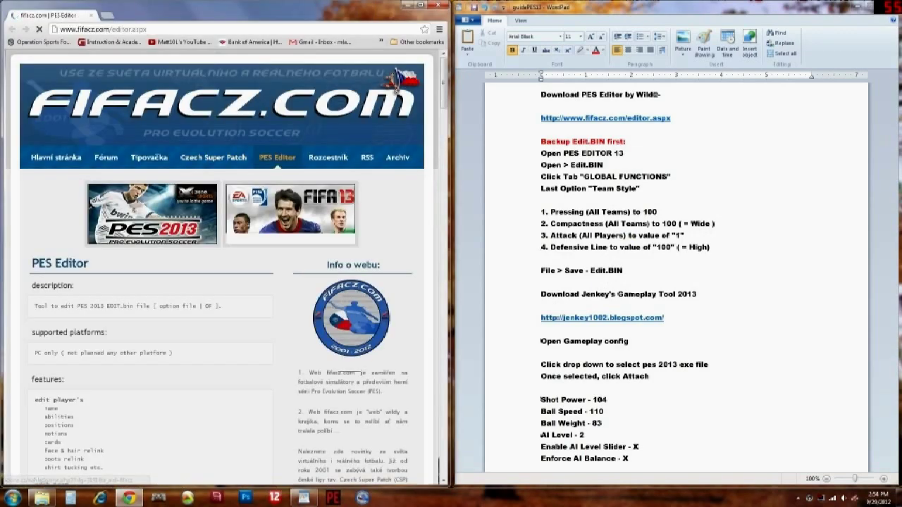
- Start downloading the PES 2013 Editor v1.2 archive from the page, cancel the download and close the browser
scroll(397, 83, down, 8)
scroll(238, 267, down, 10)
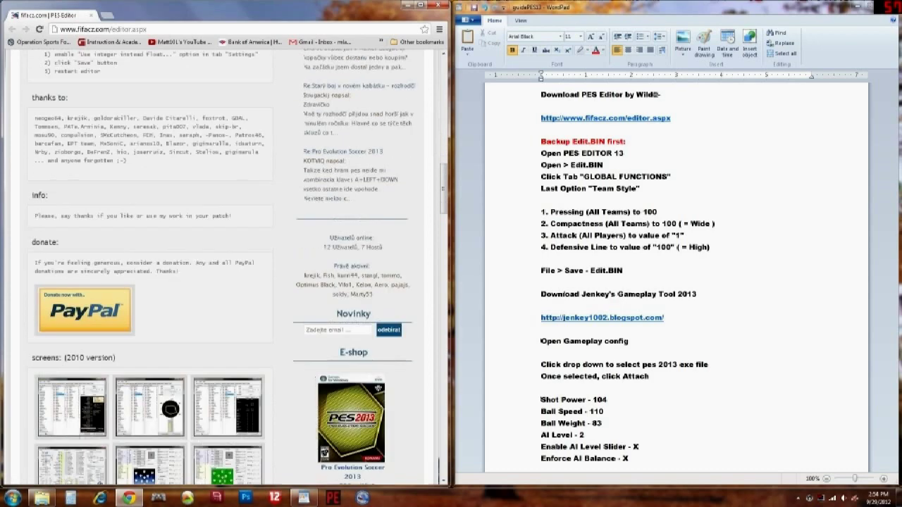
scroll(239, 266, down, 8)
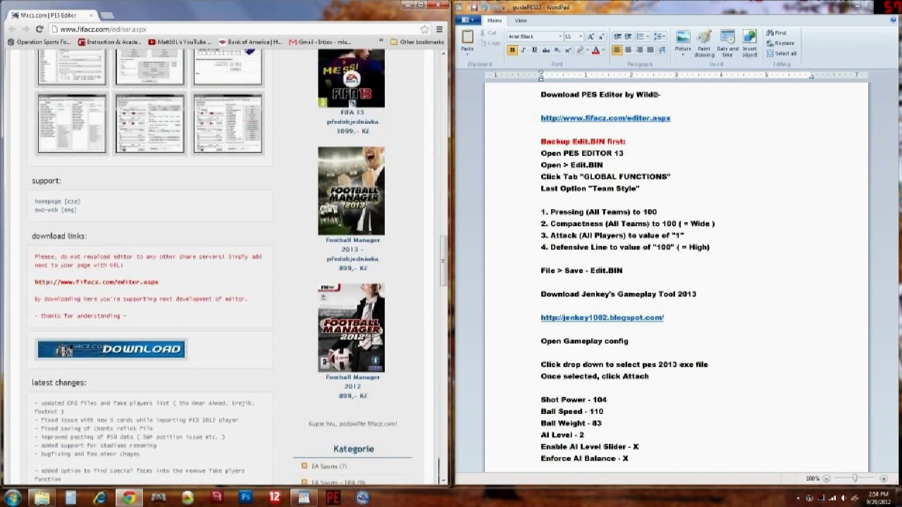
click(109, 348)
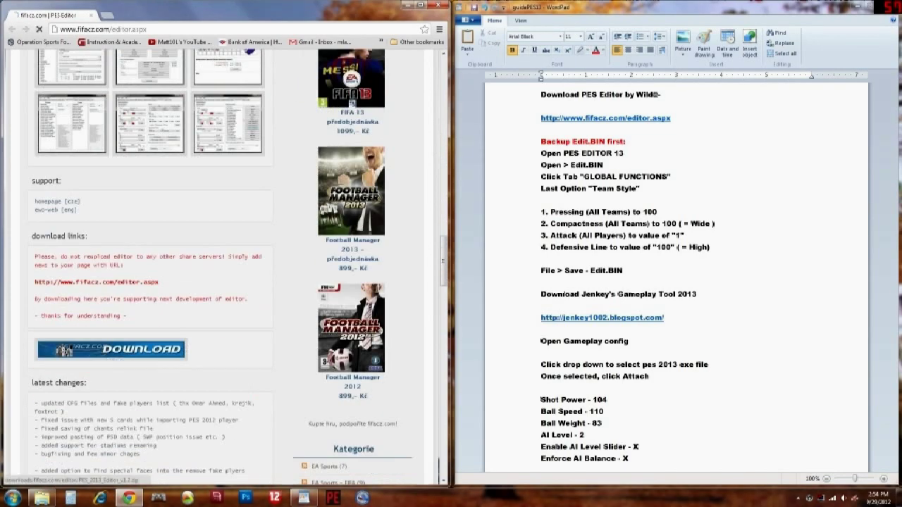
click(97, 473)
click(127, 463)
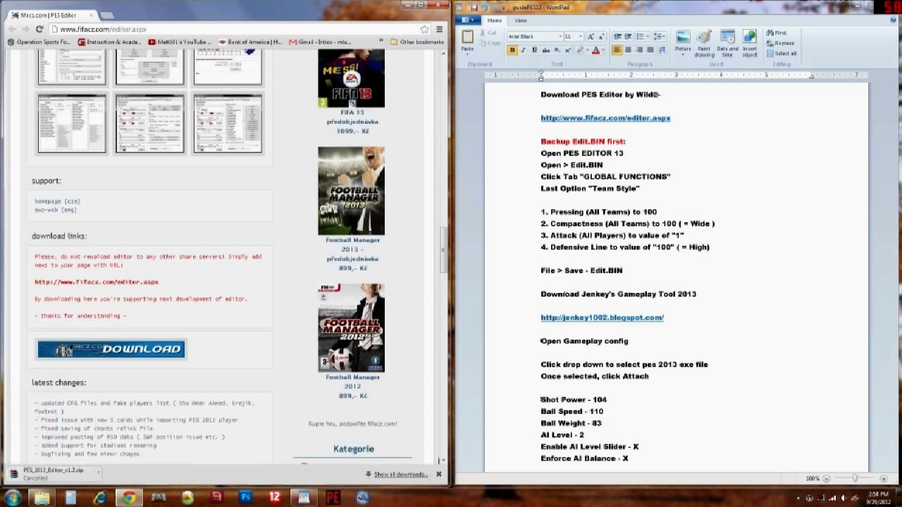
click(438, 5)
- Mark the guide's backup instruction and open KONAMI > Pro Evolution Soccer 2013 > save from Documents, placing the file window beside the guide
drag(540, 141, 624, 141)
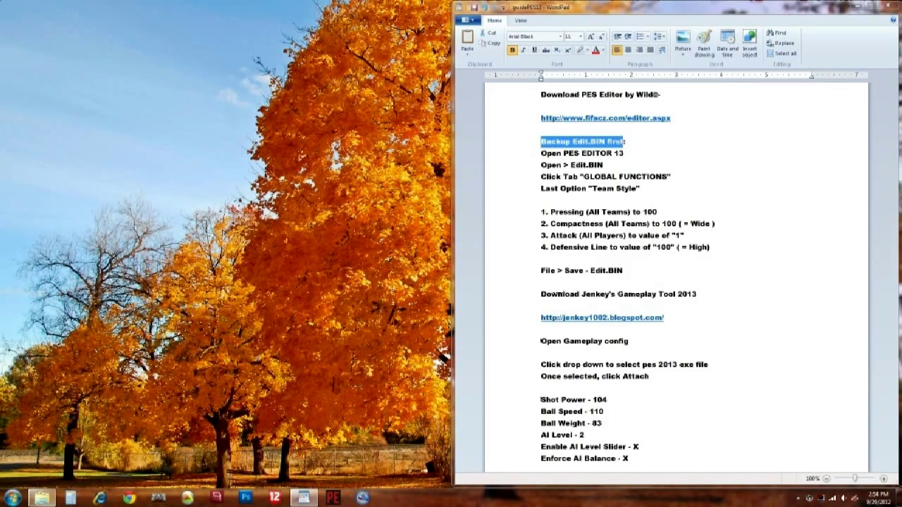
right_click(41, 498)
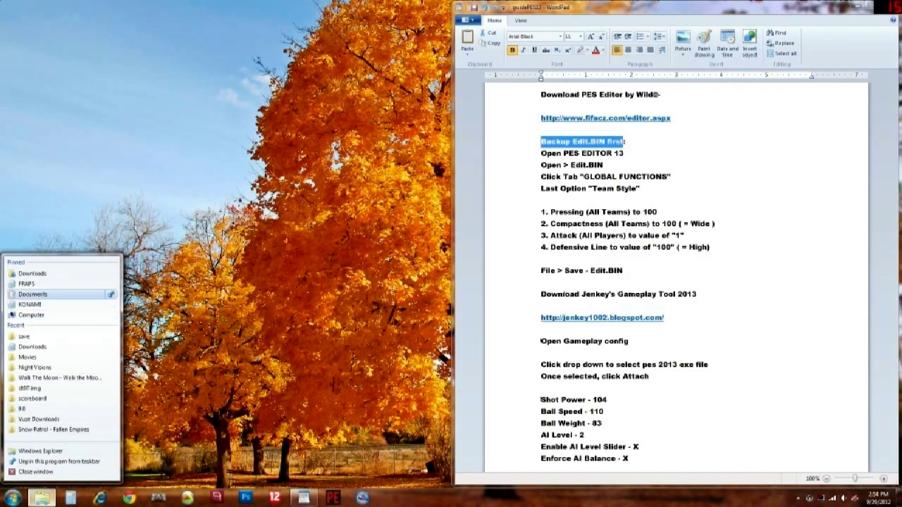
click(33, 294)
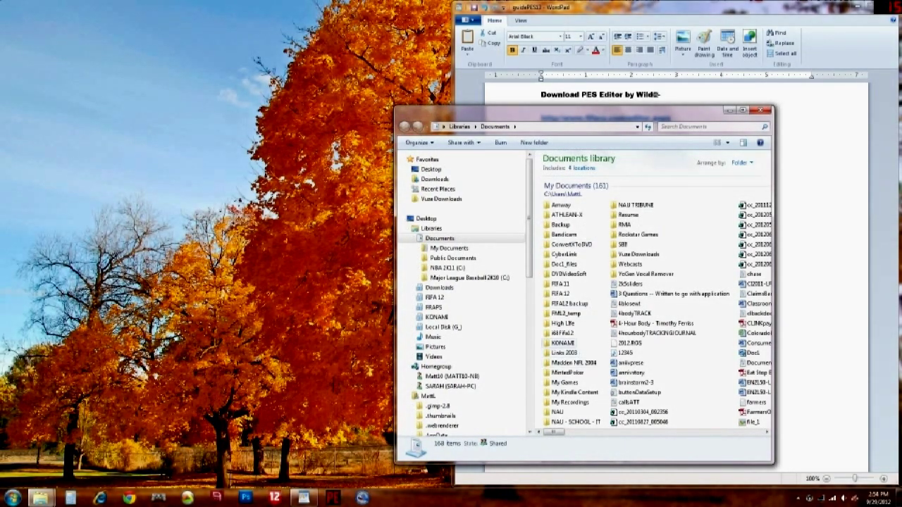
double_click(562, 343)
drag(564, 112, 0, 75)
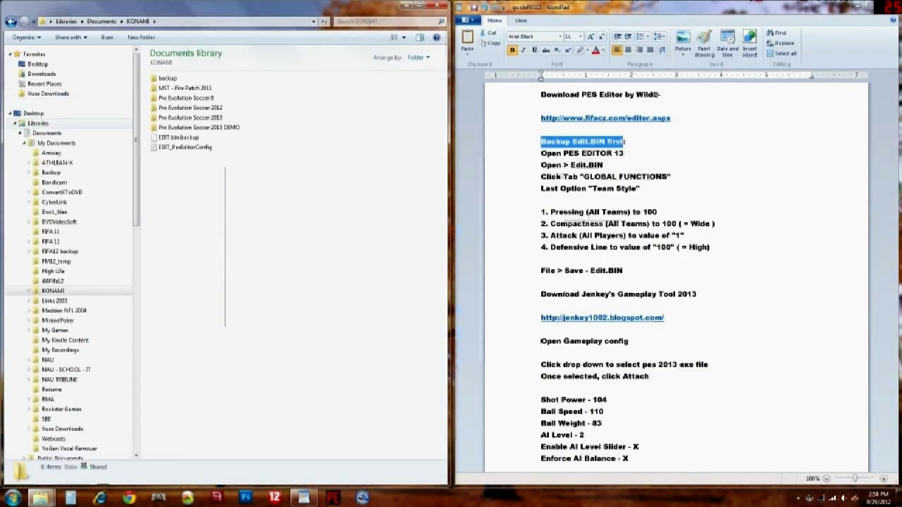
double_click(187, 117)
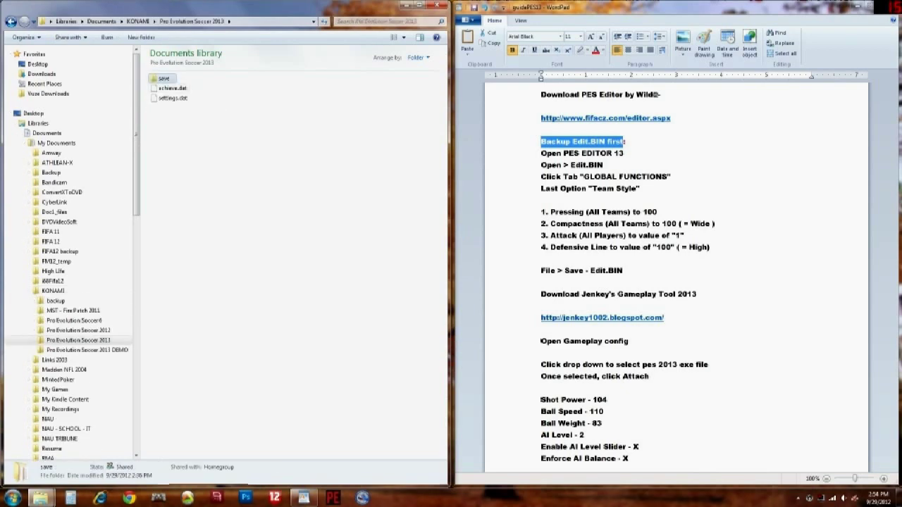
double_click(163, 79)
- Look through the backup2013 folder and its DefaultPESEDIT subfolder, and return to the save folder
double_click(173, 78)
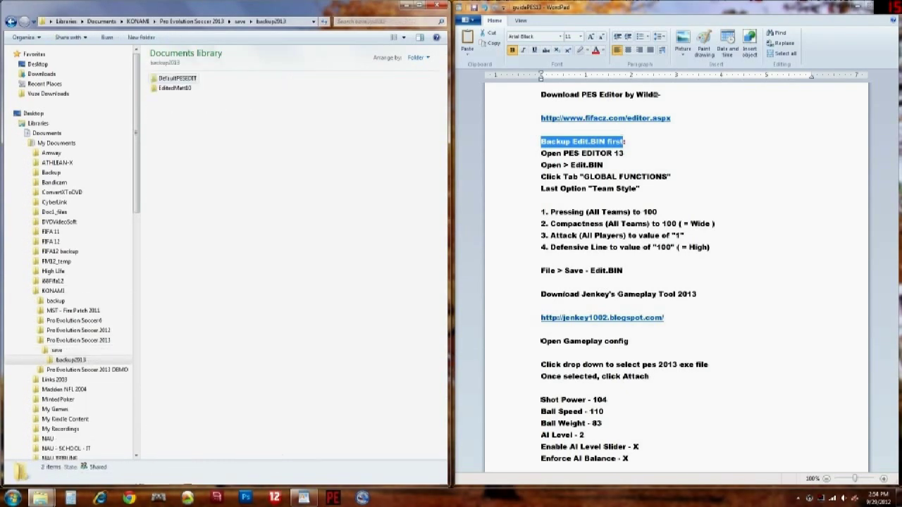
click(179, 88)
double_click(177, 78)
key(alt+Left)
key(BackSpace)
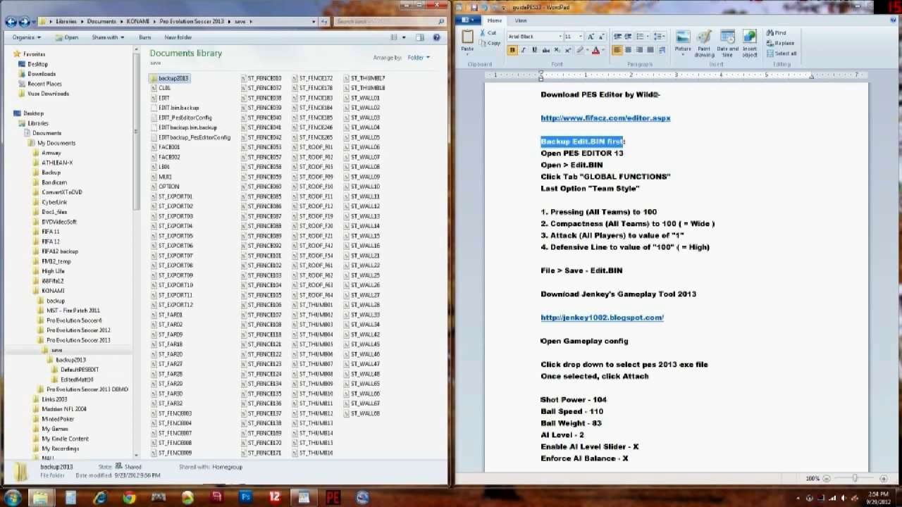
- Back up the EDIT file by copying it into backup2013 > DefaultPESEDIT, replacing the existing copy, and return to the save folder
click(164, 98)
right_click(164, 96)
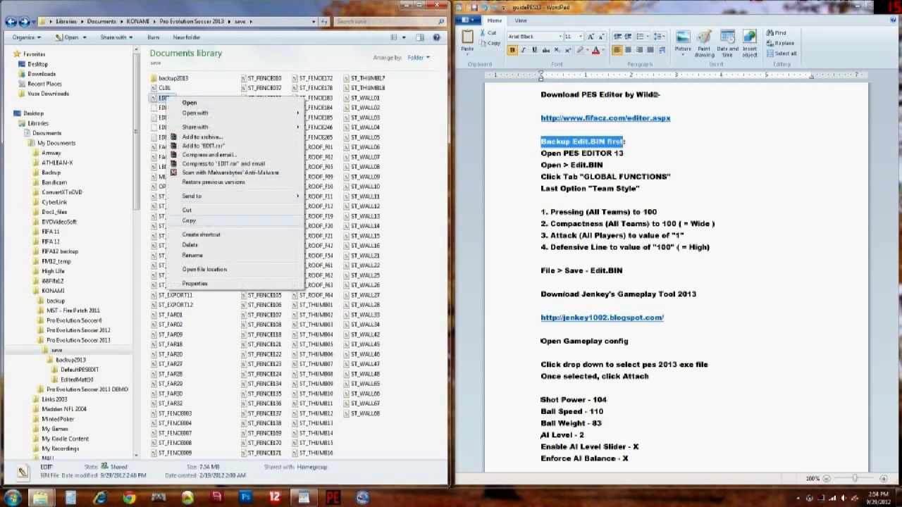
click(189, 221)
click(172, 78)
double_click(172, 78)
double_click(176, 78)
right_click(280, 128)
click(301, 191)
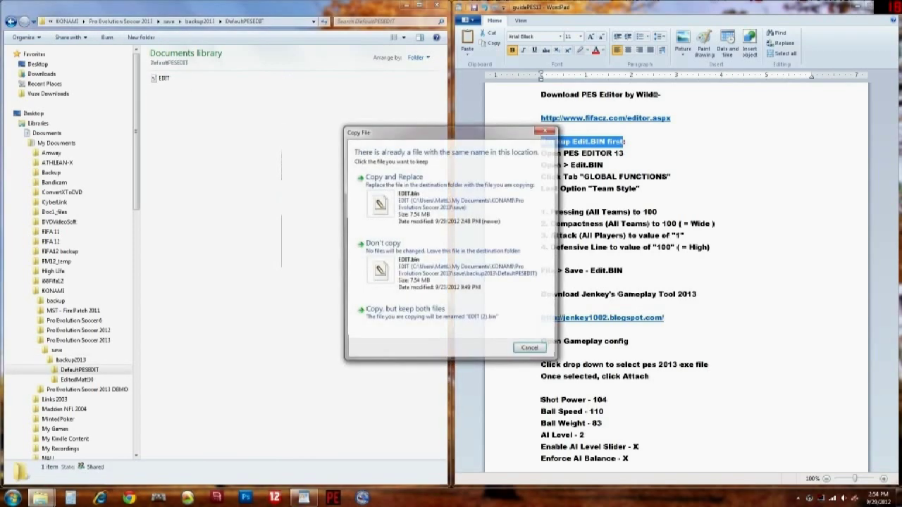
click(384, 180)
key(alt+Left)
key(alt+Left)
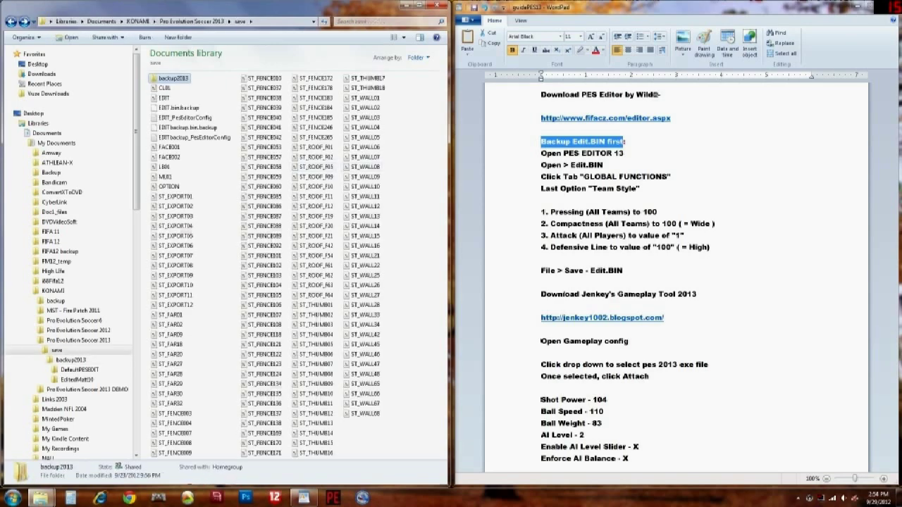
click(412, 190)
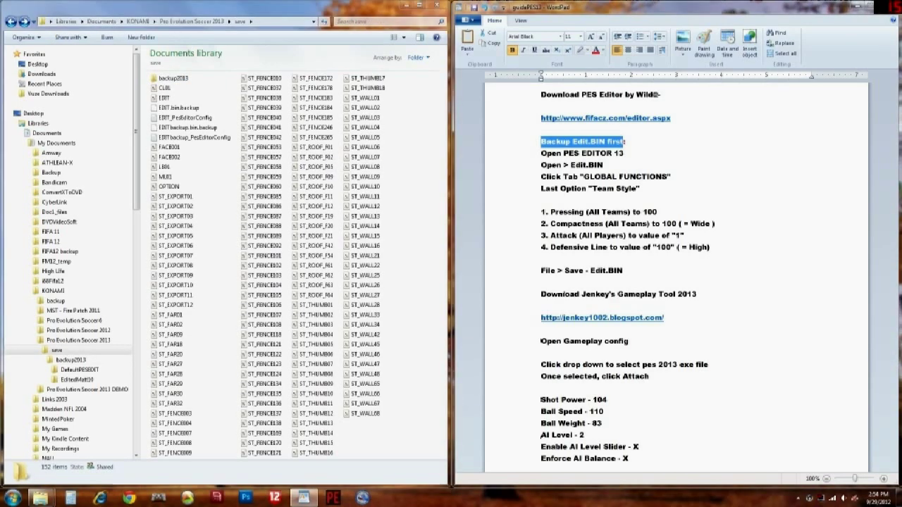
- Switch to PES 2013 Editor, load the EDIT option file from the save folder, and place the editor window beside the guide
drag(541, 153, 624, 154)
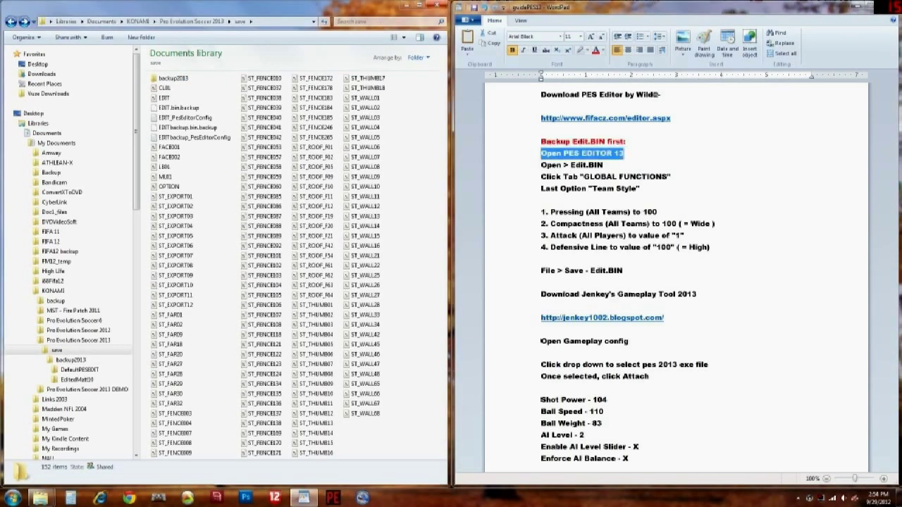
click(406, 5)
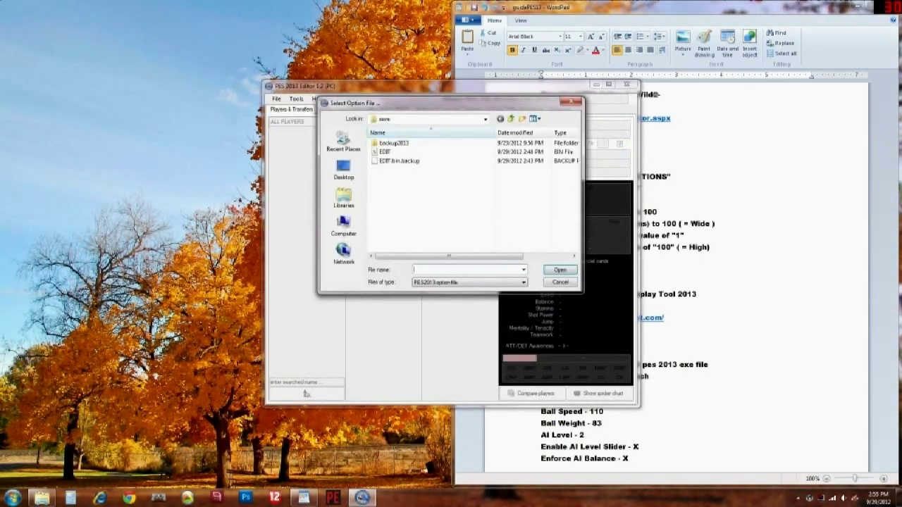
click(386, 152)
click(560, 270)
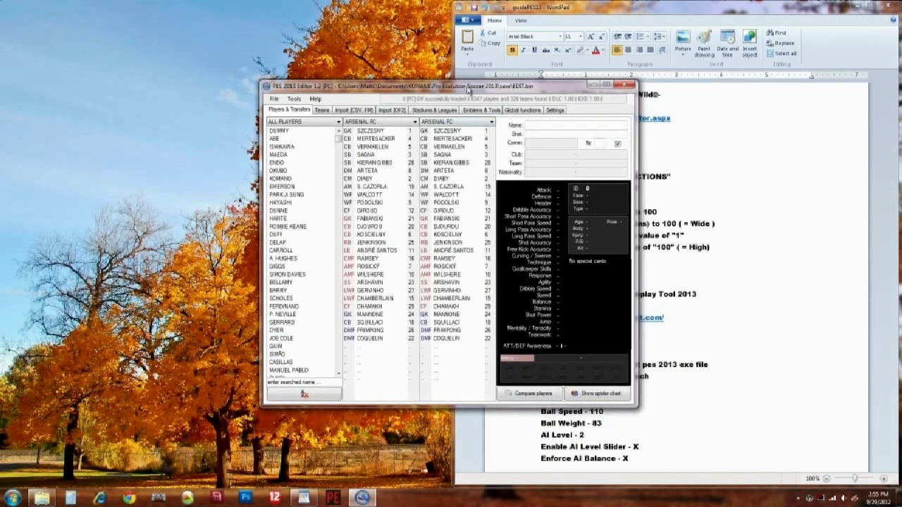
drag(472, 89, 260, 95)
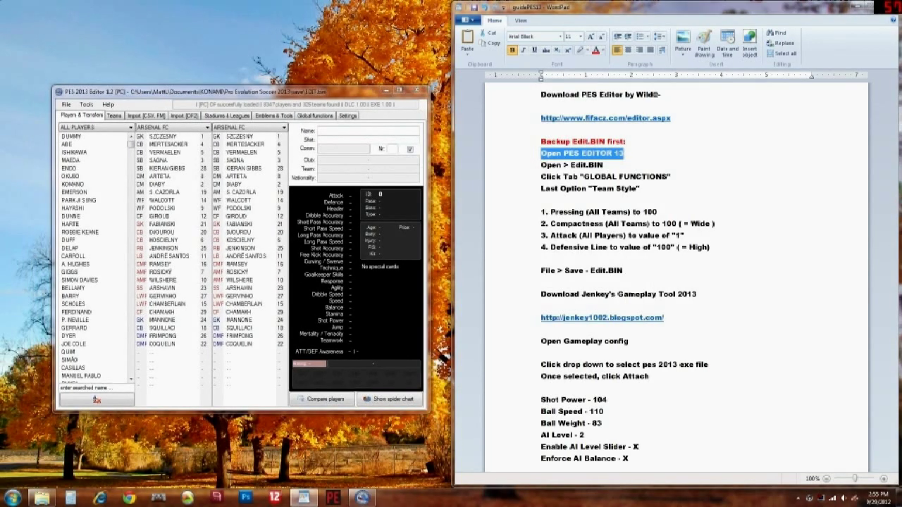
- Show the editor's Global functions page containing the Team style settings, marking the matching instructions in the guide
click(671, 177)
drag(672, 177, 541, 178)
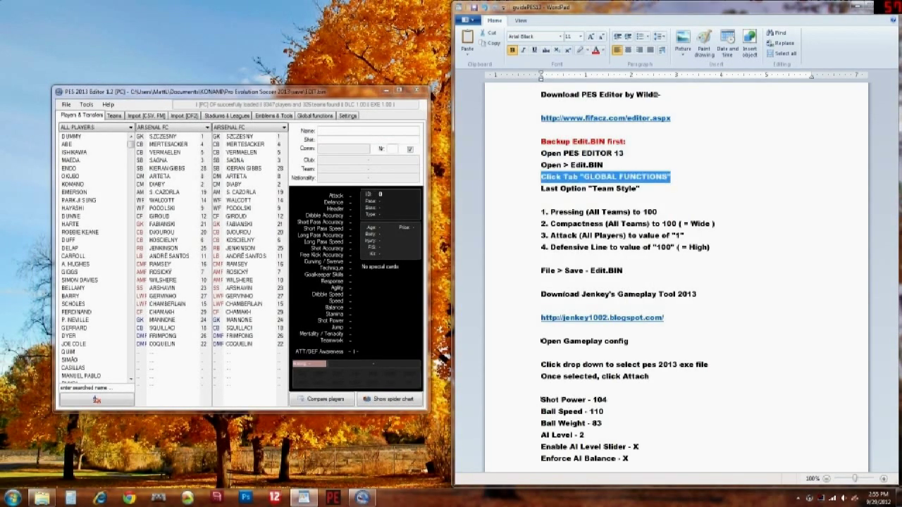
click(315, 116)
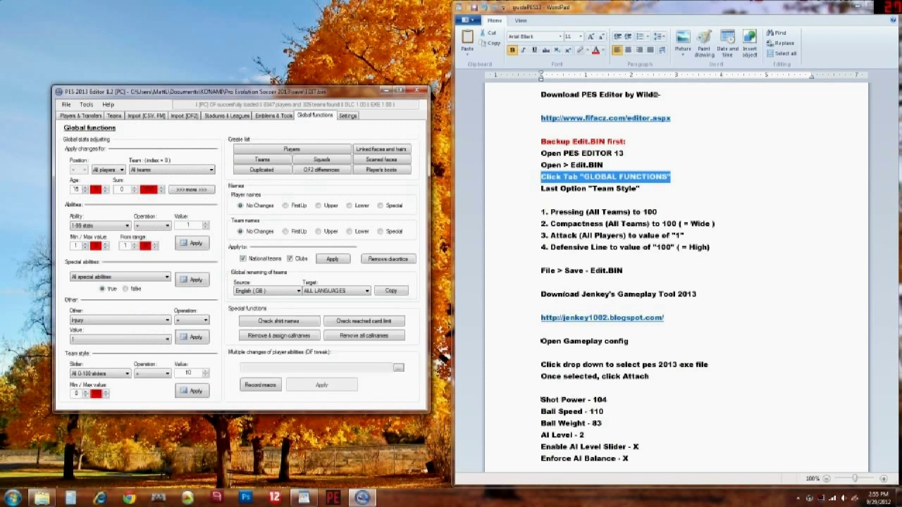
drag(639, 189, 540, 189)
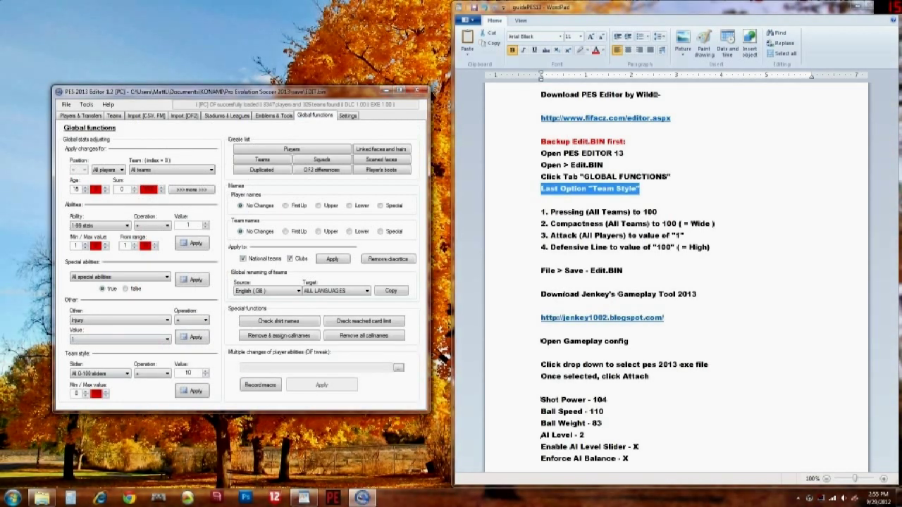
- Set the Pressing team style slider to 100 for all teams with the = operation, and apply the change
drag(658, 212, 540, 212)
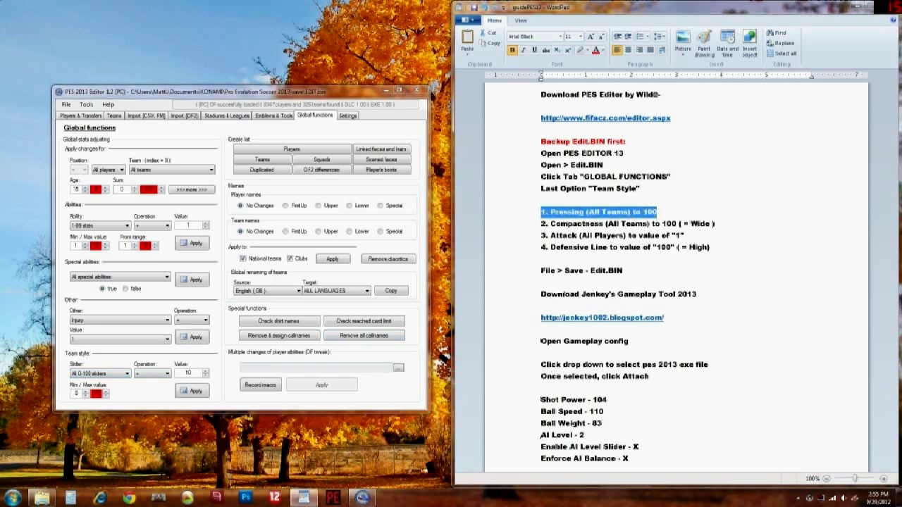
click(99, 373)
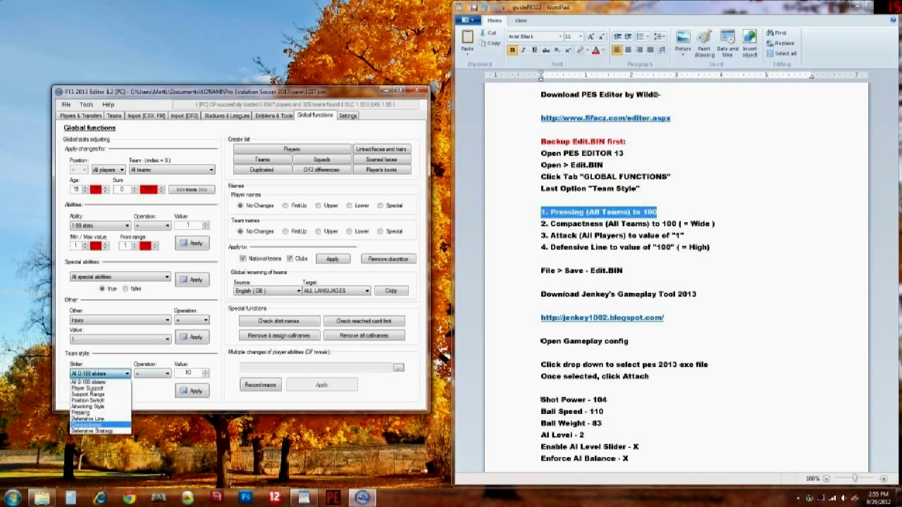
click(88, 413)
click(153, 374)
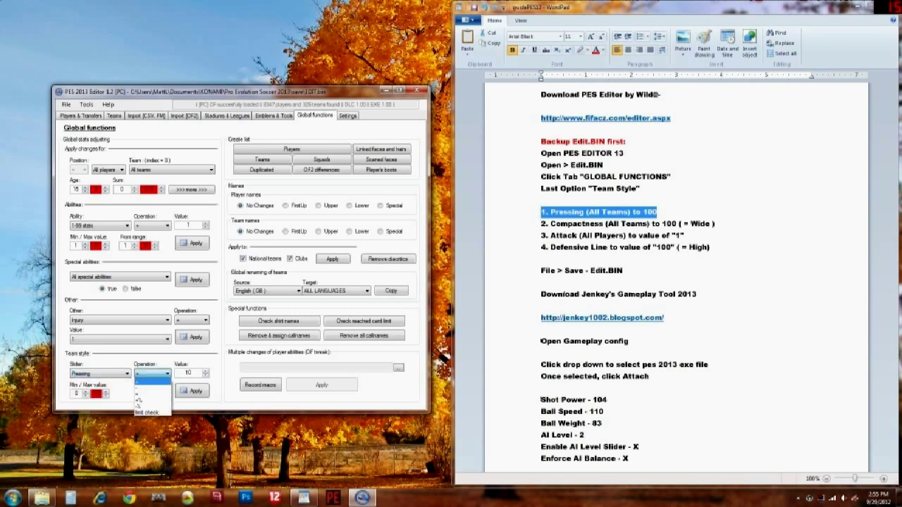
click(151, 394)
double_click(189, 373)
text(100)
click(192, 391)
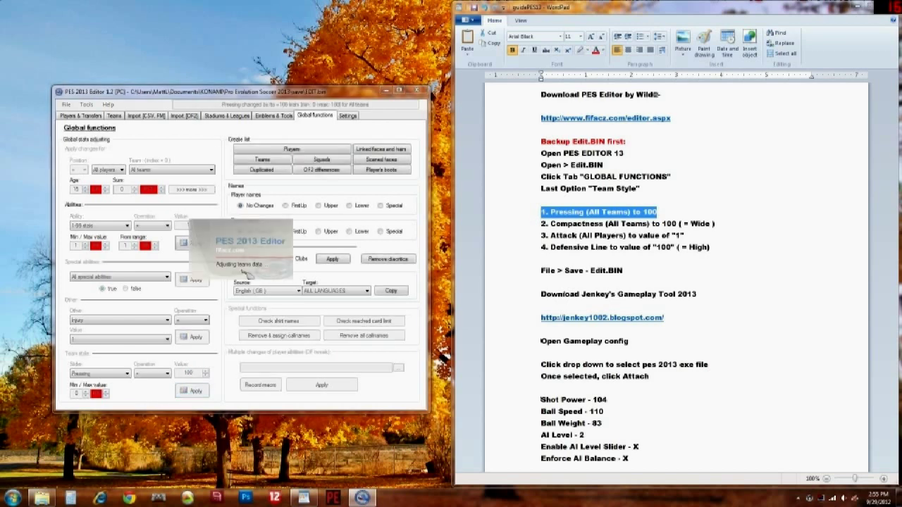
click(480, 281)
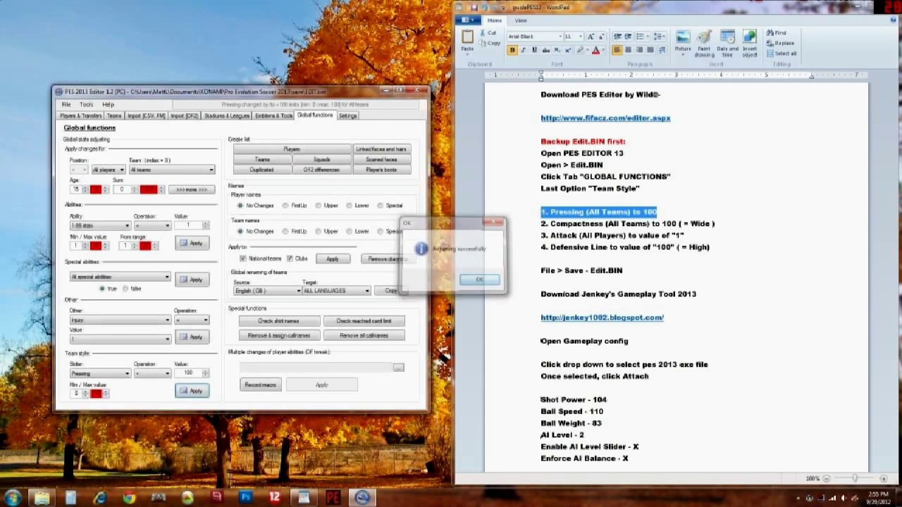
- Mark the Compactness instruction in the guide, set the Compactness team style slider to 100 for all teams with the = operation, and apply it
drag(715, 224, 541, 224)
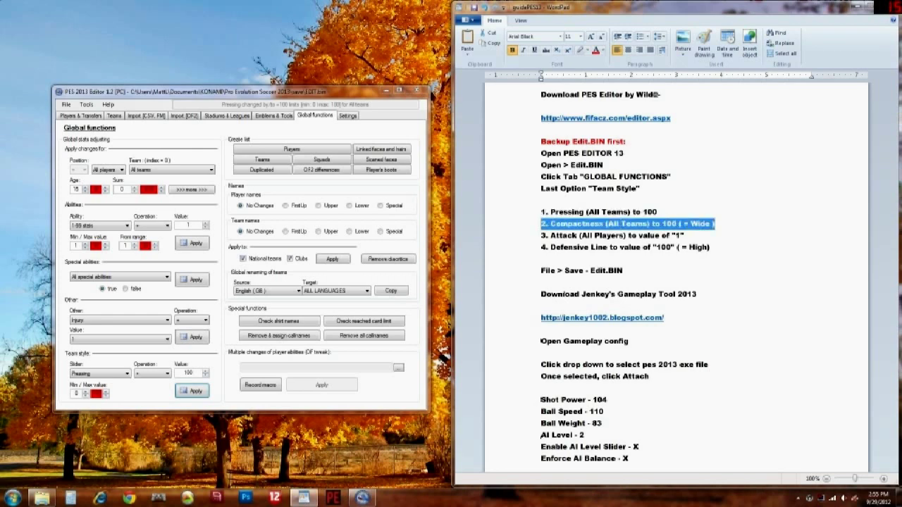
click(99, 374)
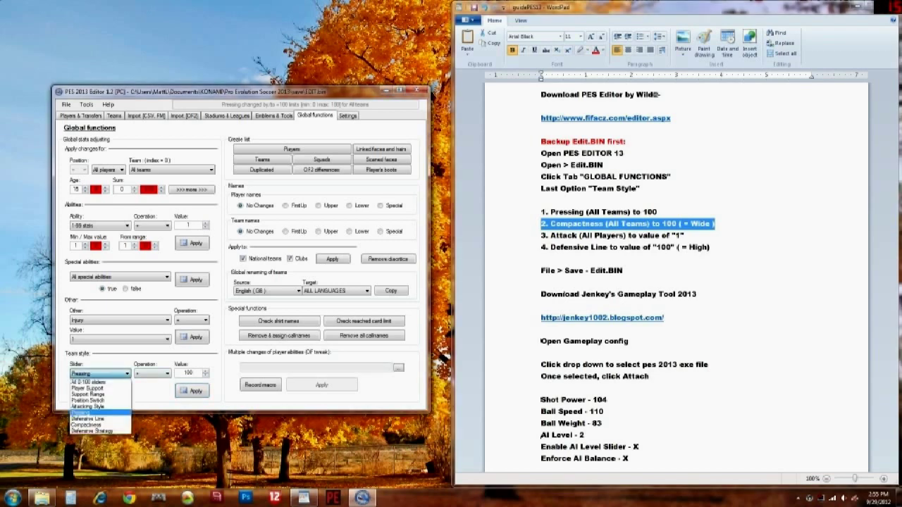
click(86, 425)
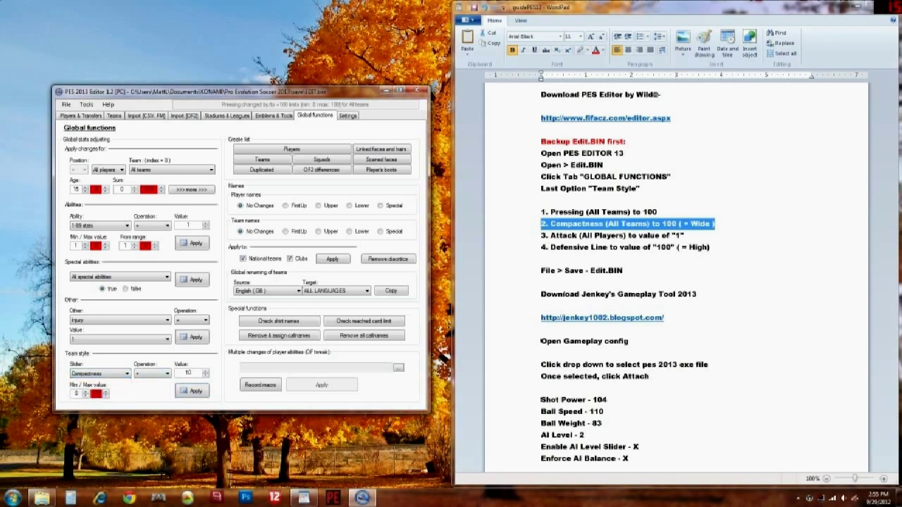
click(154, 373)
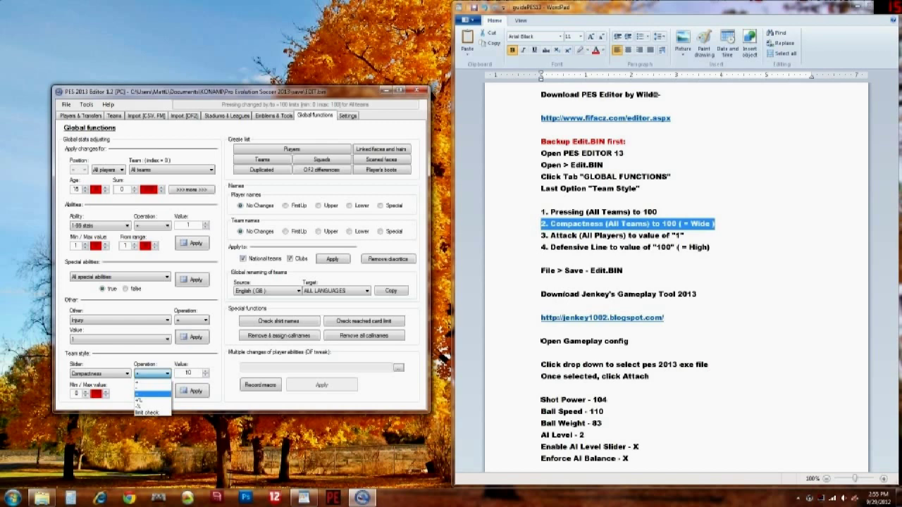
key(Return)
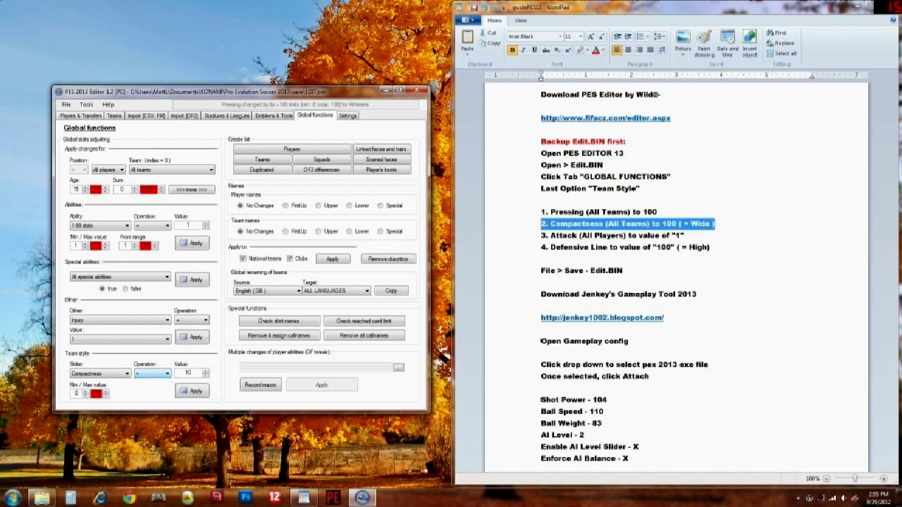
key(Tab)
text(100)
click(192, 391)
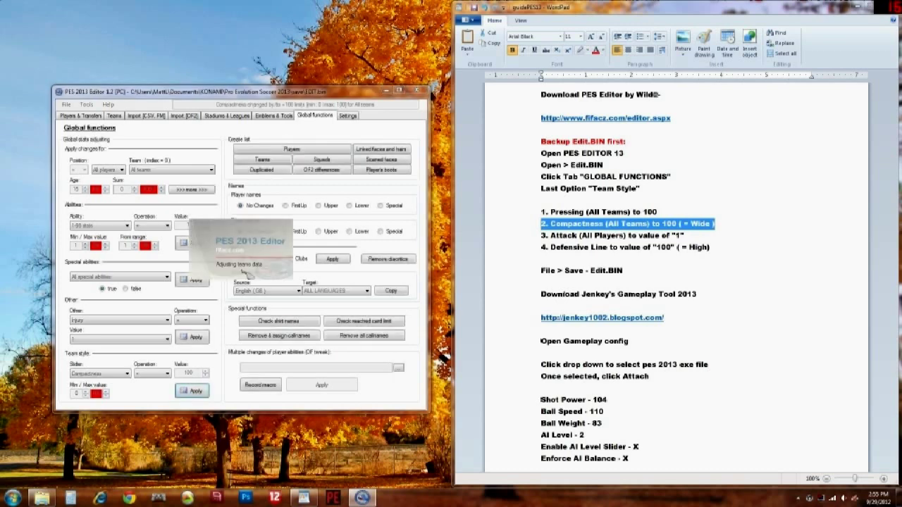
key(Return)
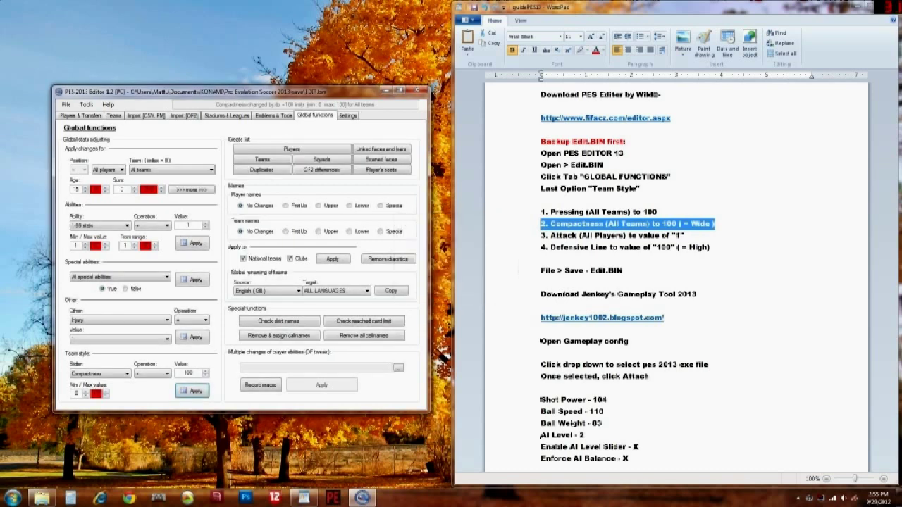
- Set the Attack ability to 1 for all players of all teams with the = operation, and apply the change
drag(688, 236, 716, 223)
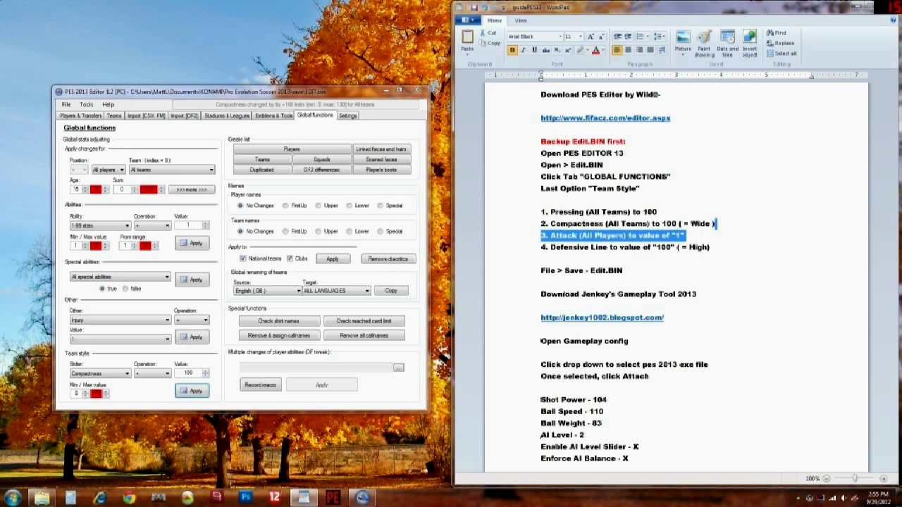
click(541, 258)
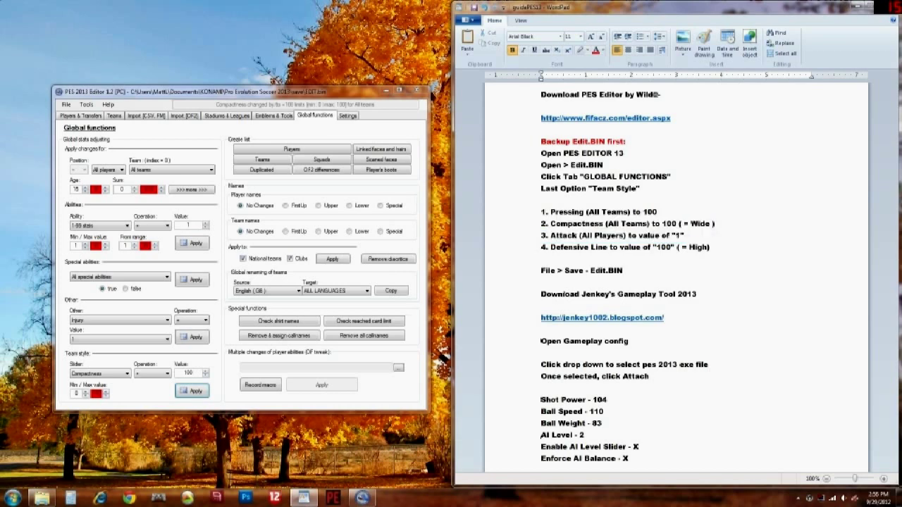
click(710, 248)
click(127, 225)
click(91, 247)
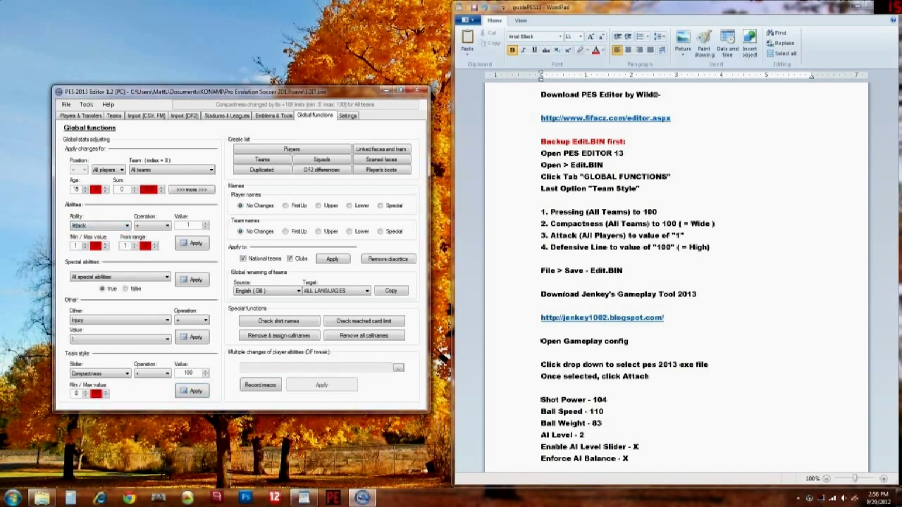
click(152, 226)
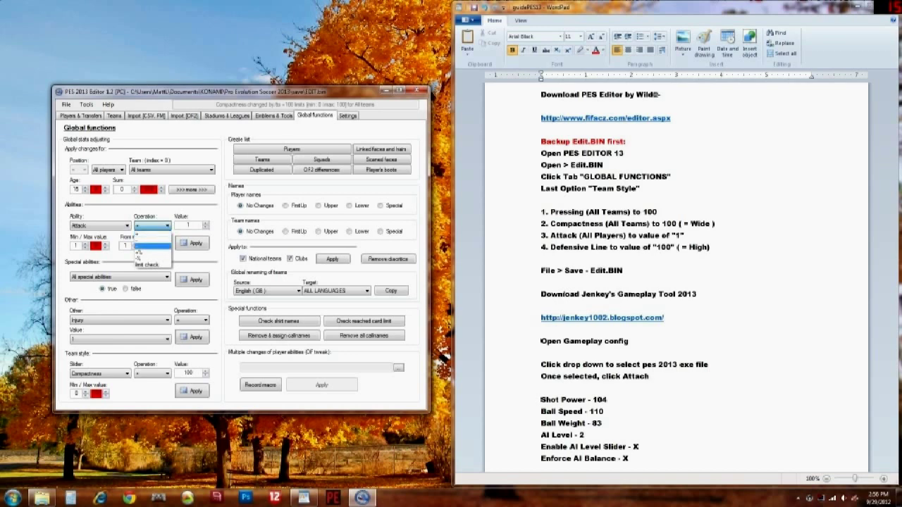
click(154, 247)
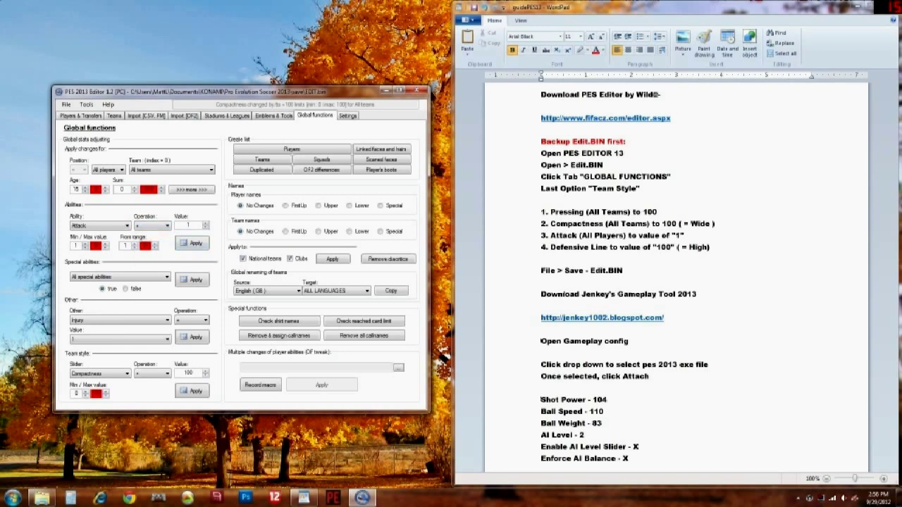
click(192, 243)
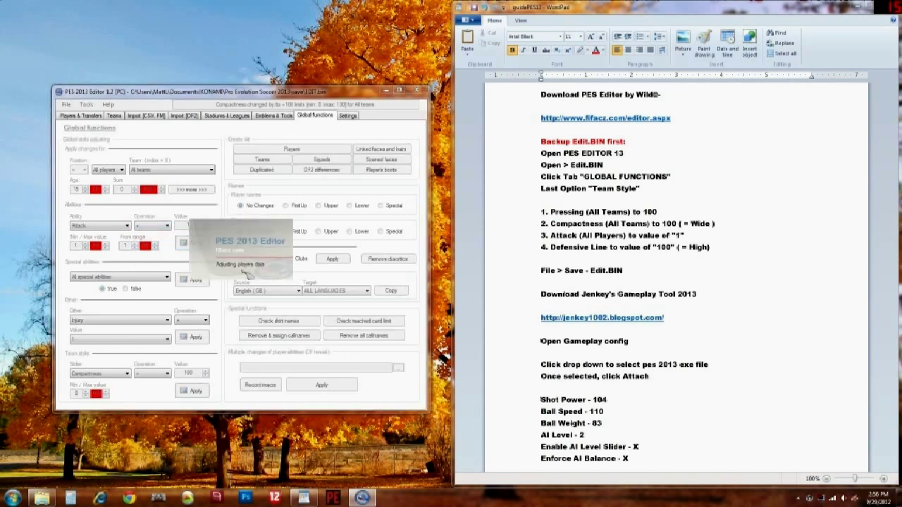
click(480, 280)
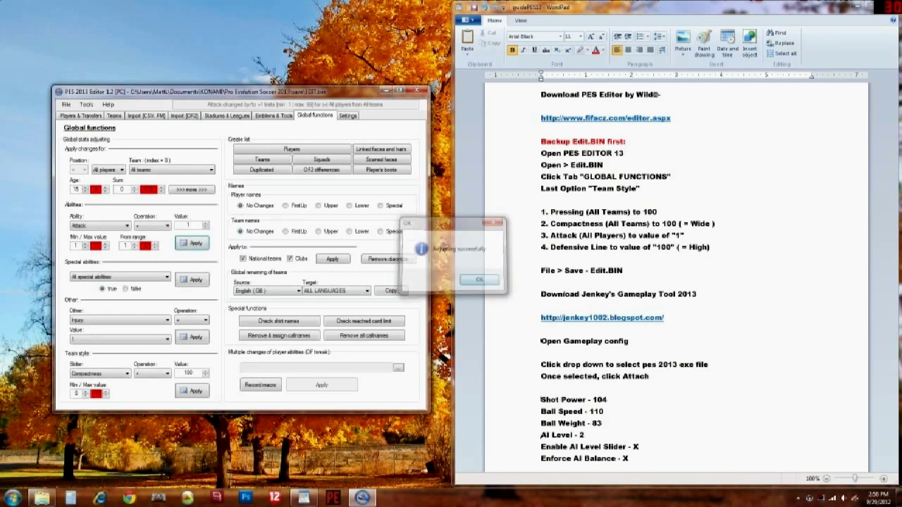
- Mark the Defensive Line instruction in the guide, set the Defensive Line team style slider to 100 for all teams, and apply it
click(710, 248)
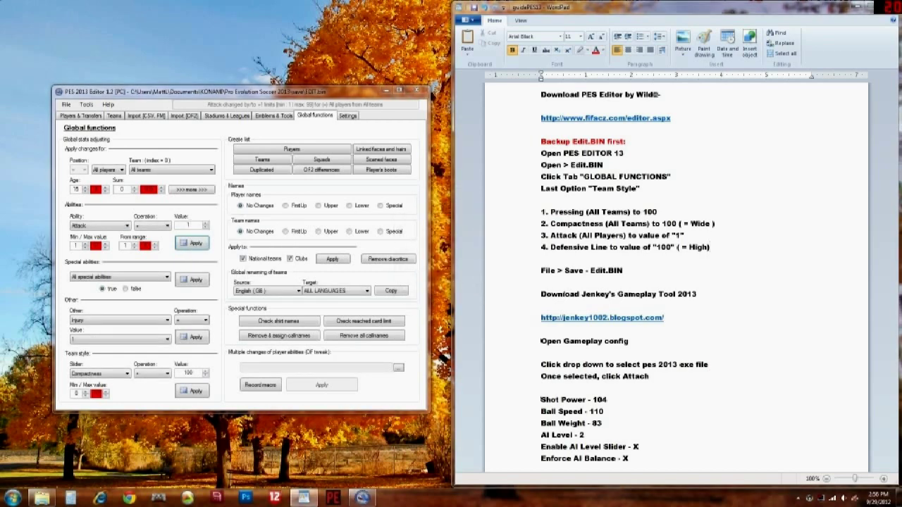
key(shift+Home)
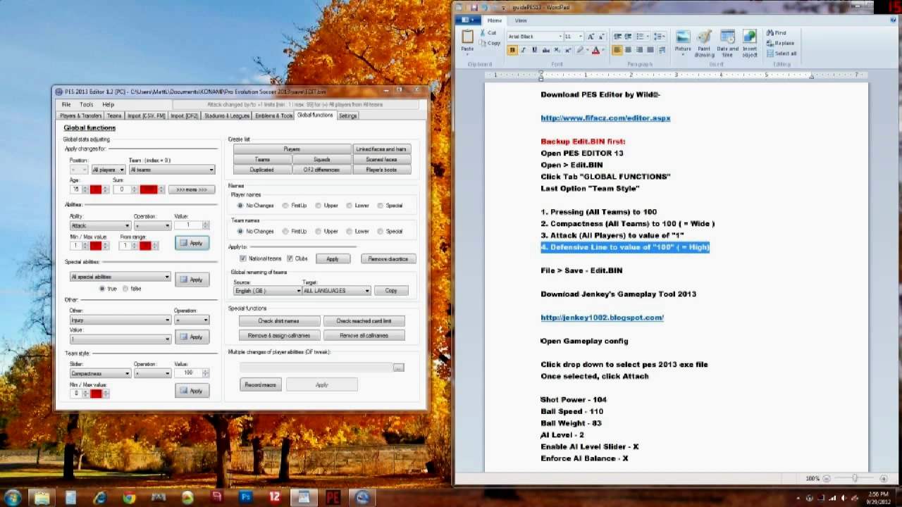
click(99, 374)
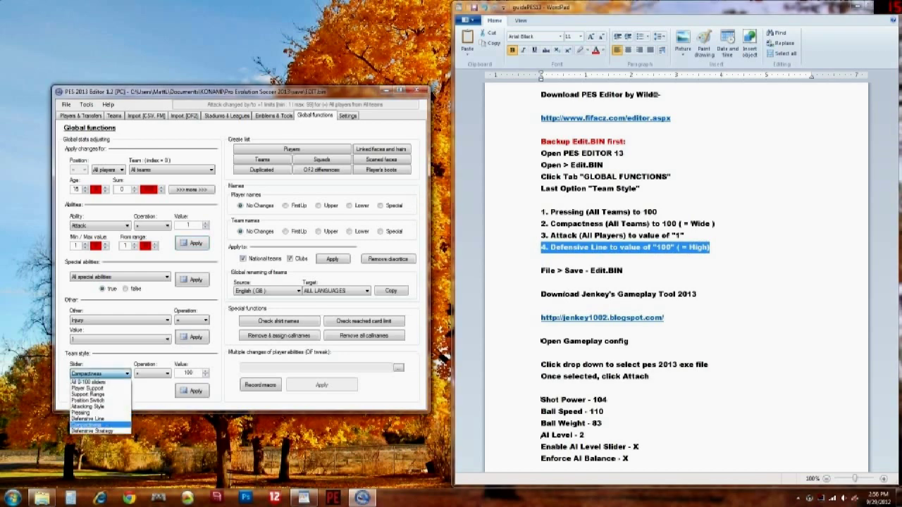
click(88, 419)
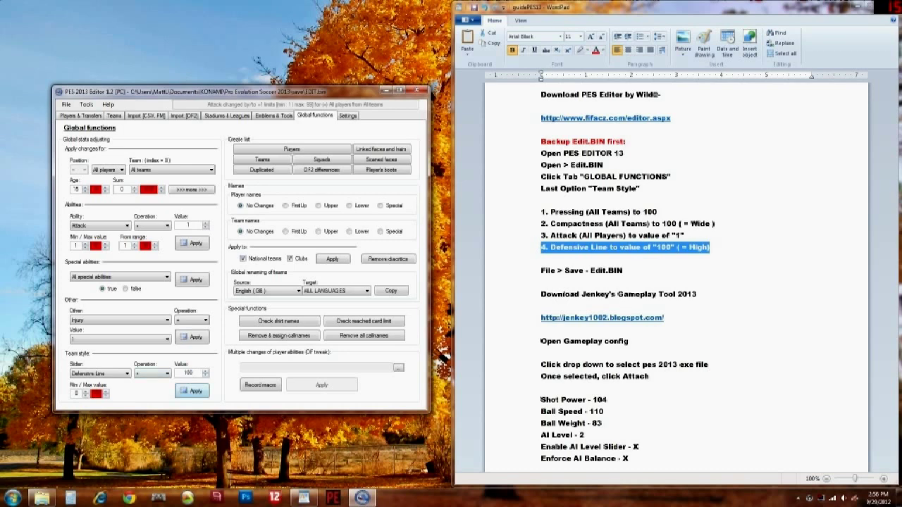
click(191, 391)
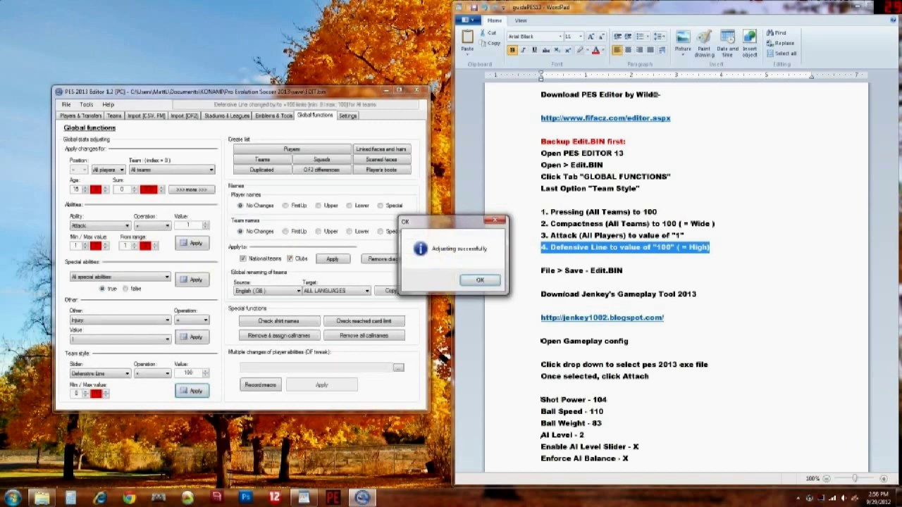
click(480, 280)
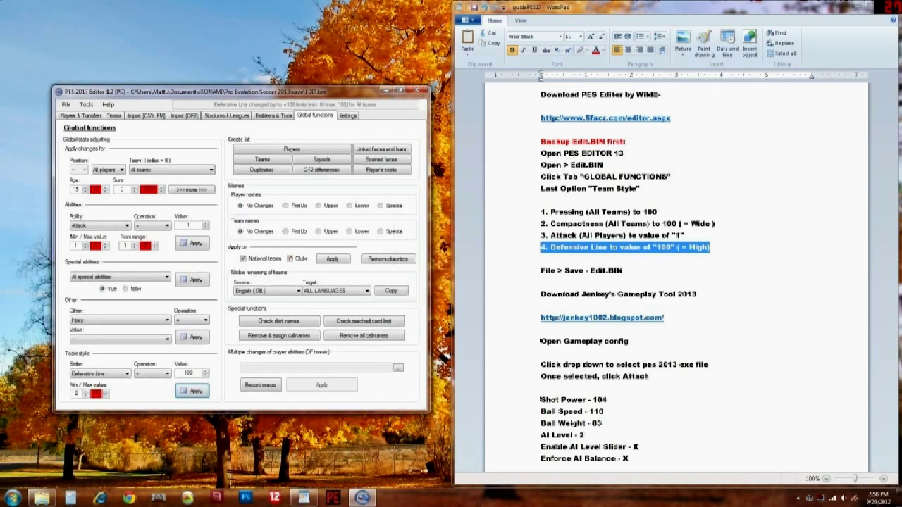
- Check the team style sliders in Austria's formation editor, then close it
click(114, 115)
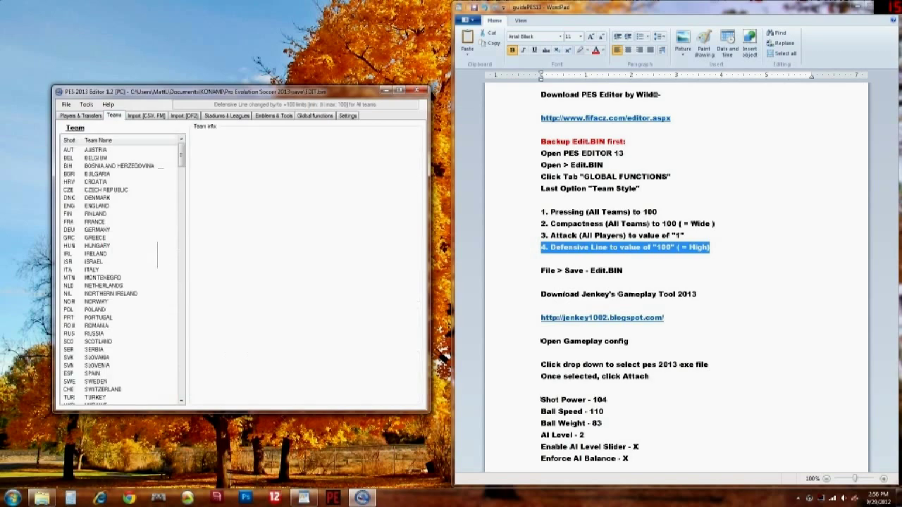
double_click(96, 150)
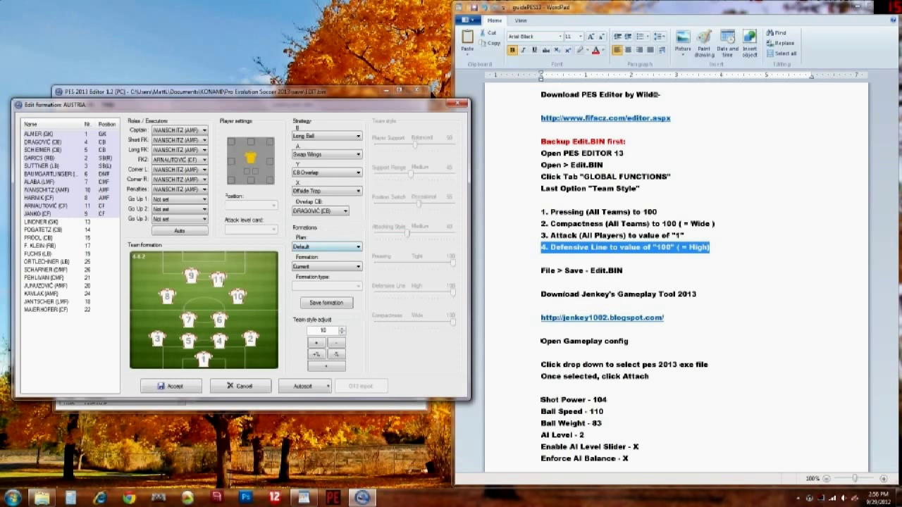
click(461, 104)
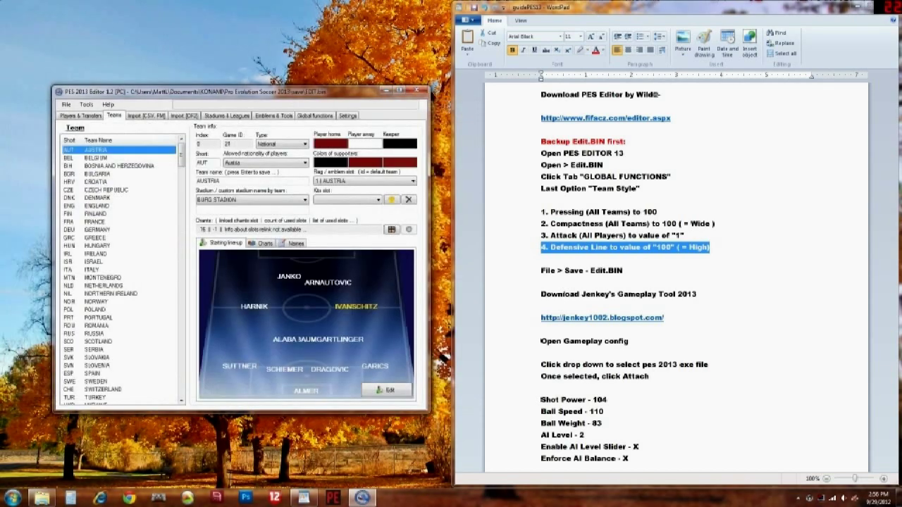
- Check Arsenal FC player Vermaelen's Attack ability against the Attack instruction in the guide, and accept the player's data as is
click(675, 236)
drag(676, 236, 712, 248)
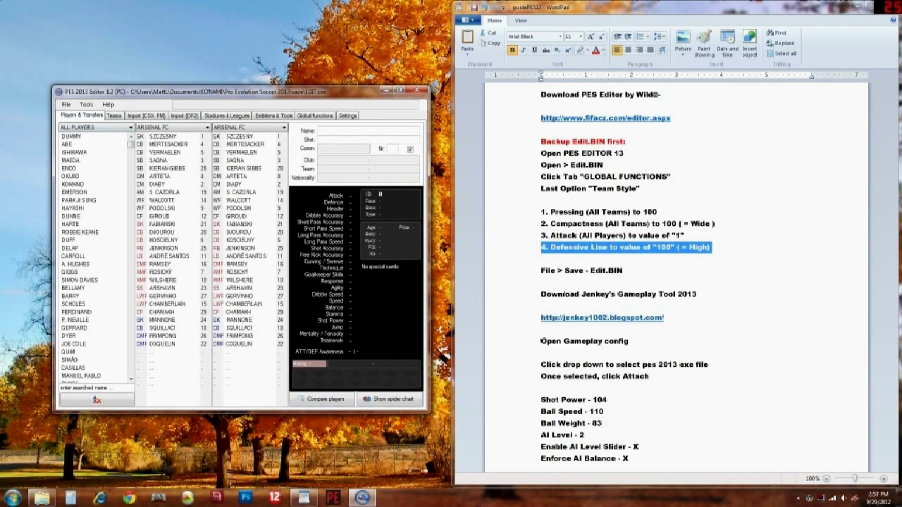
click(162, 136)
click(166, 152)
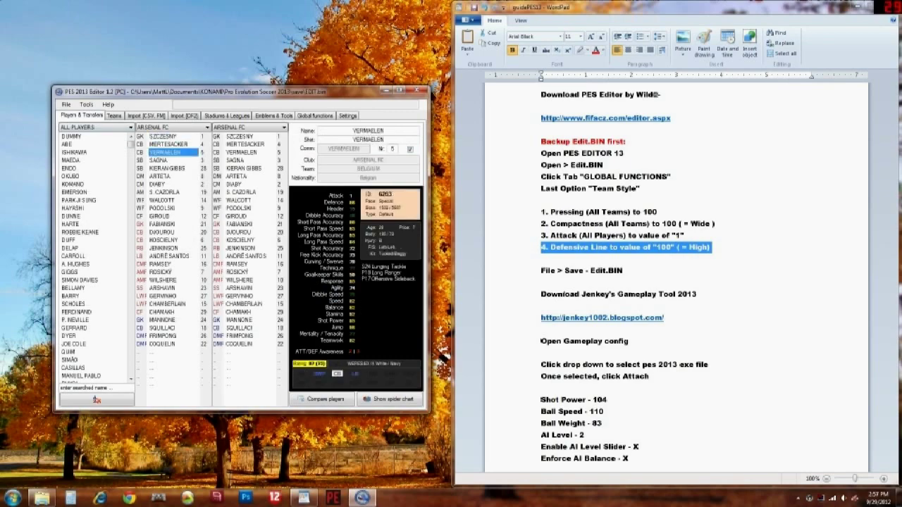
double_click(166, 152)
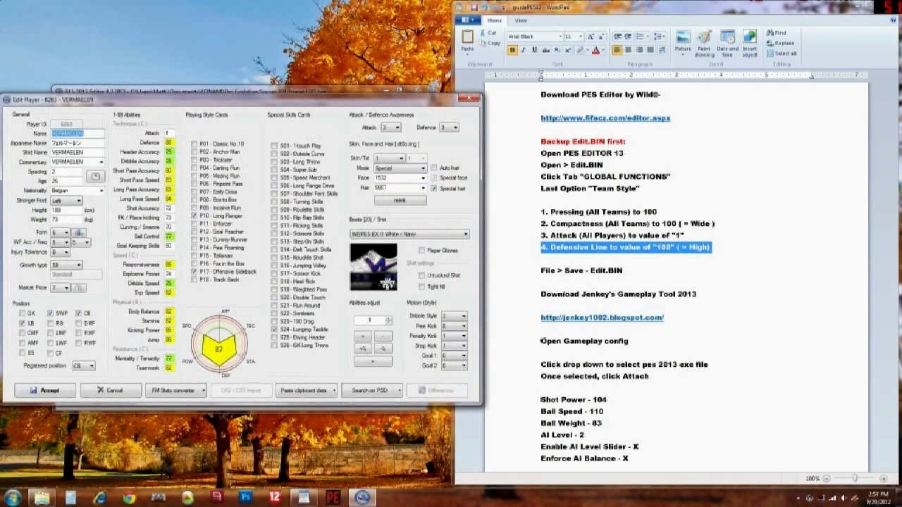
click(168, 133)
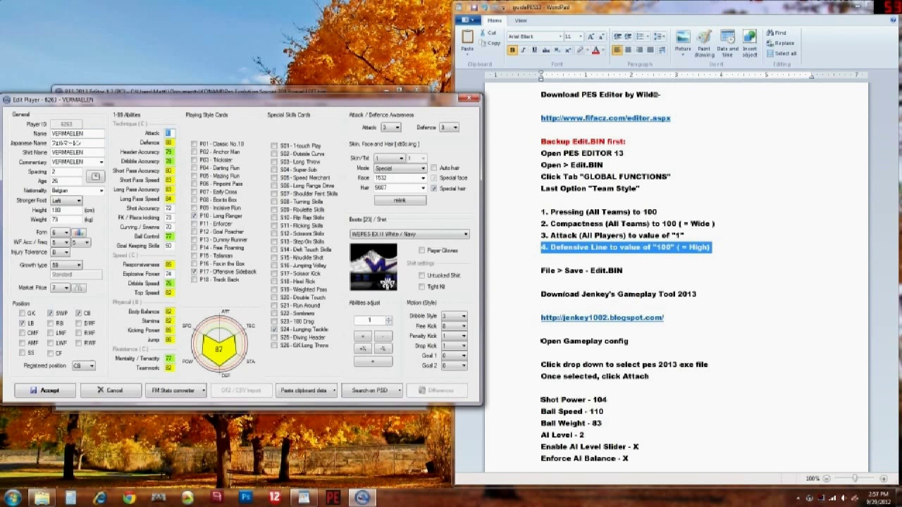
click(687, 238)
drag(682, 236, 551, 236)
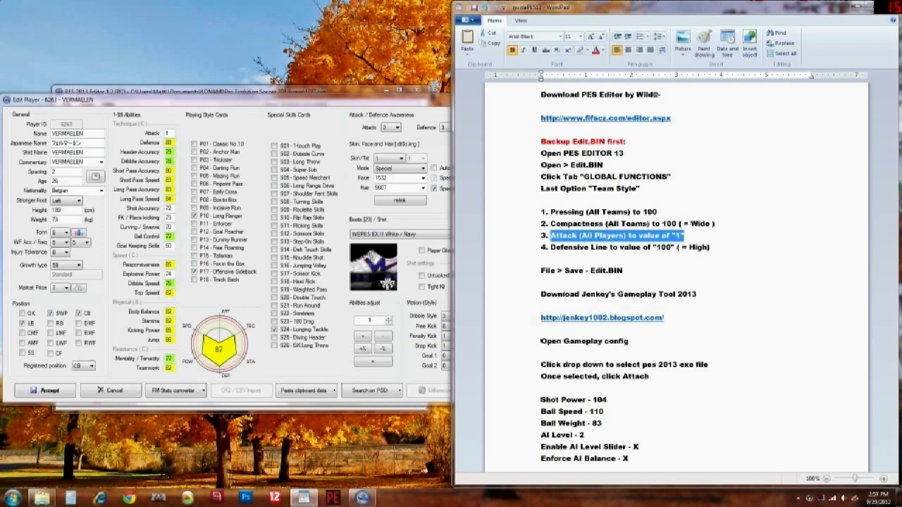
key(alt+Tab)
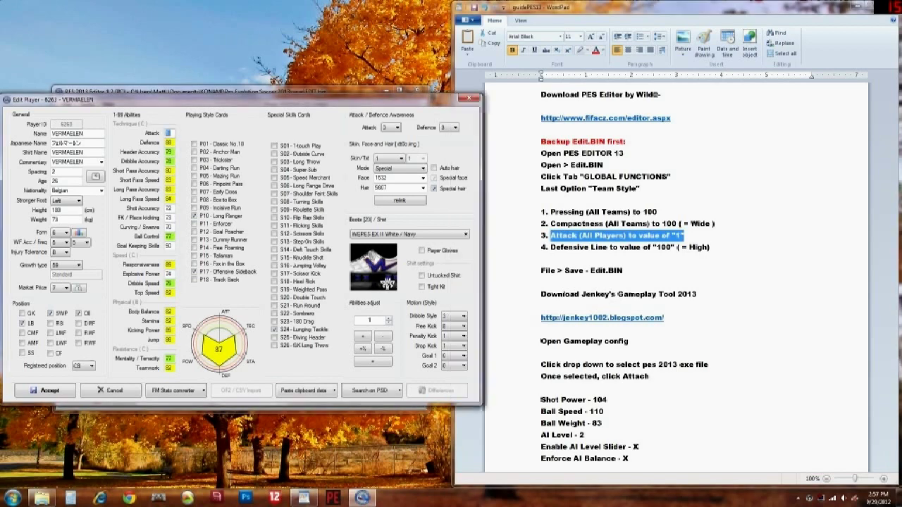
click(46, 390)
- Save the edited EDIT option file and close PES 2013 Editor
click(66, 105)
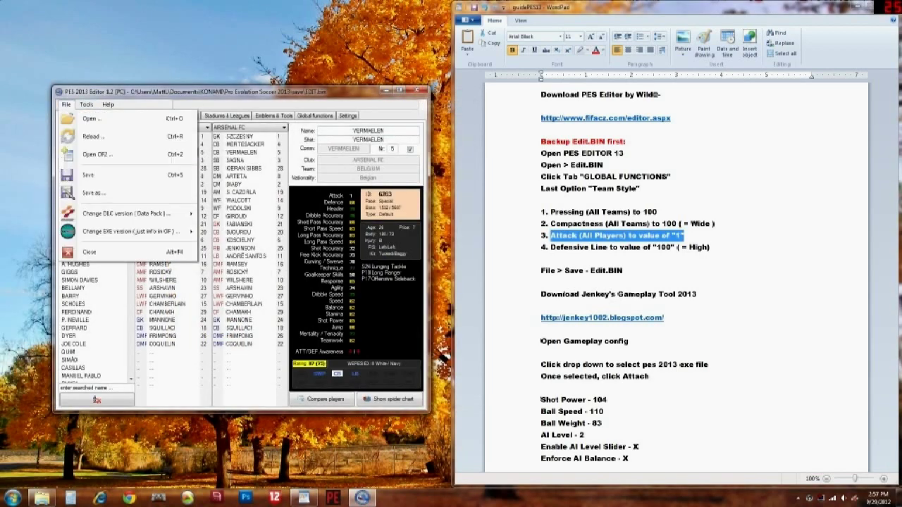
key(Down)
key(Down)
key(Down)
key(Down)
key(Return)
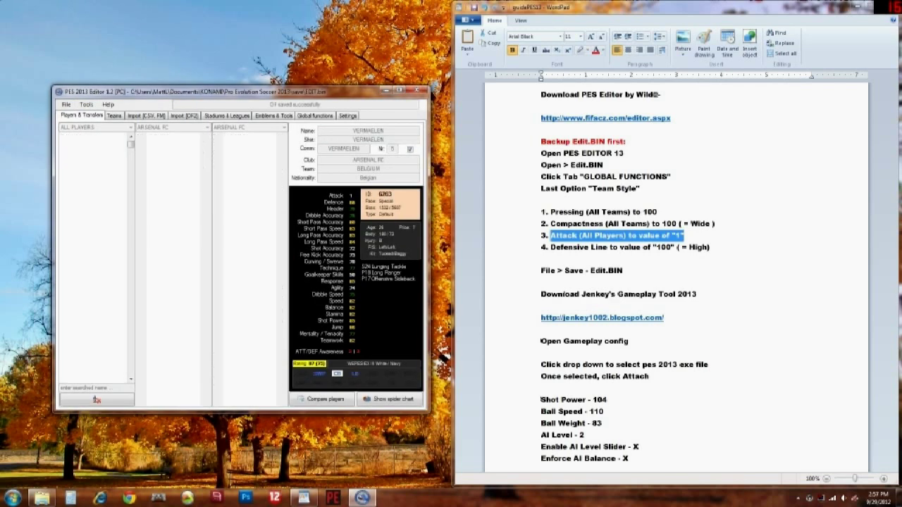
key(Return)
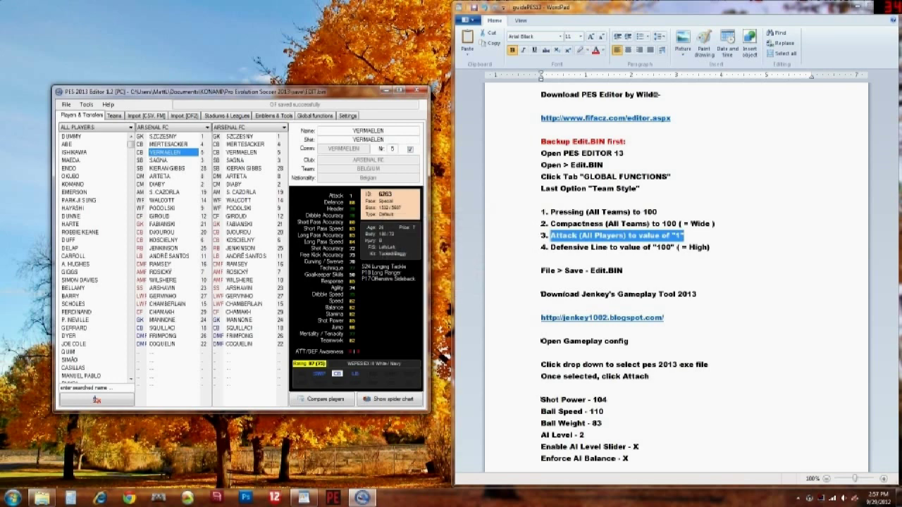
click(416, 90)
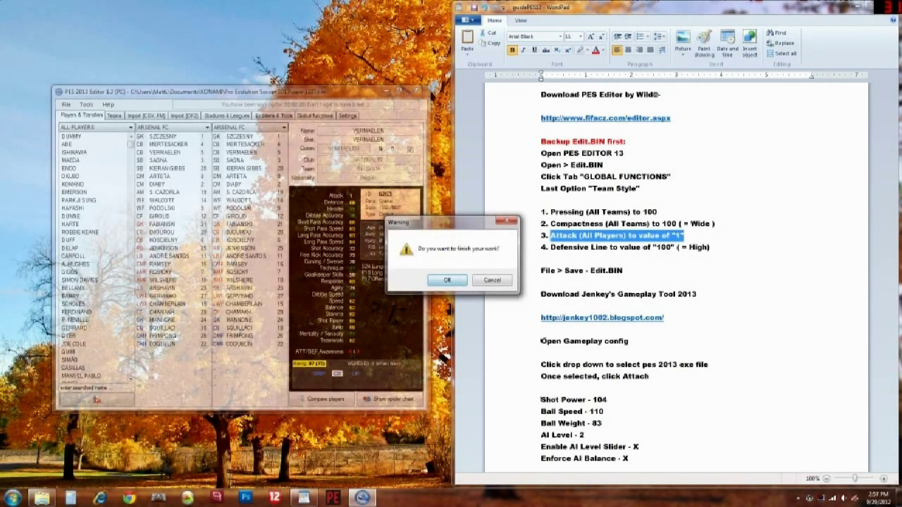
click(446, 281)
- Open the guide's jenkey1002.blogspot.com link for Jenkey's Gameplay Tool 2013 in the web browser
click(623, 271)
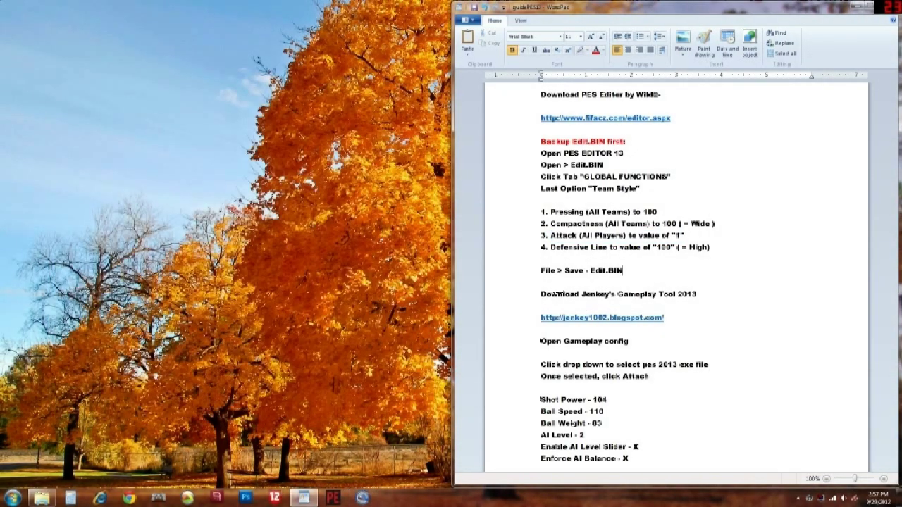
key(shift+Home)
key(Left)
click(603, 318)
click(672, 272)
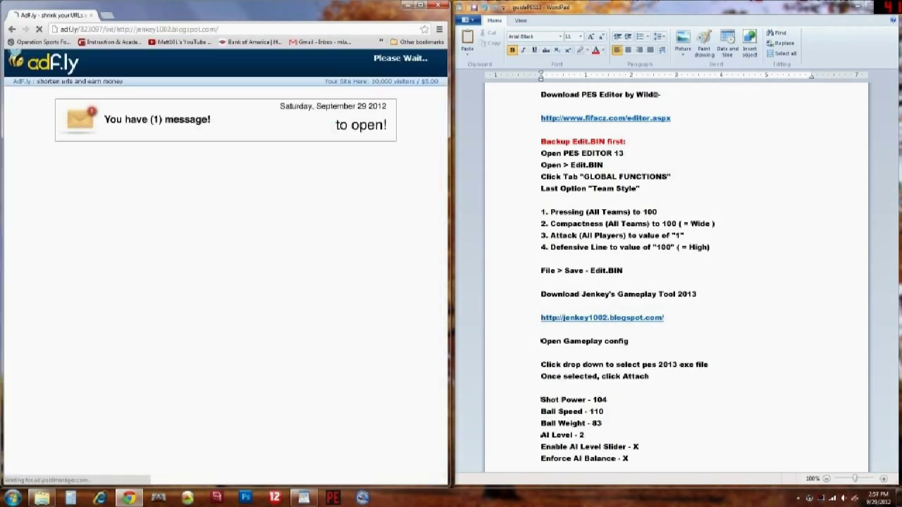
- Open the Gameplay tool folder inside the Pro Evolution Soccer 2013 folder in Windows Explorer
click(43, 498)
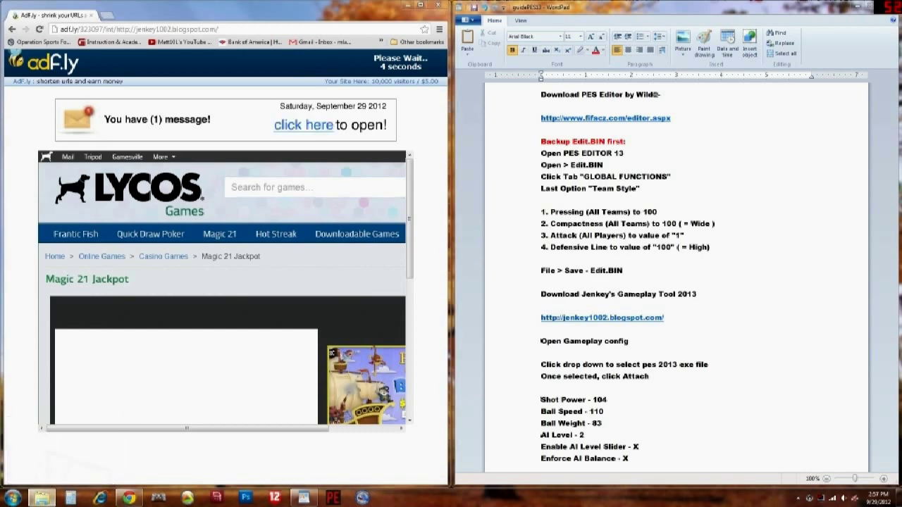
drag(450, 486, 380, 358)
drag(293, 7, 484, 81)
click(439, 175)
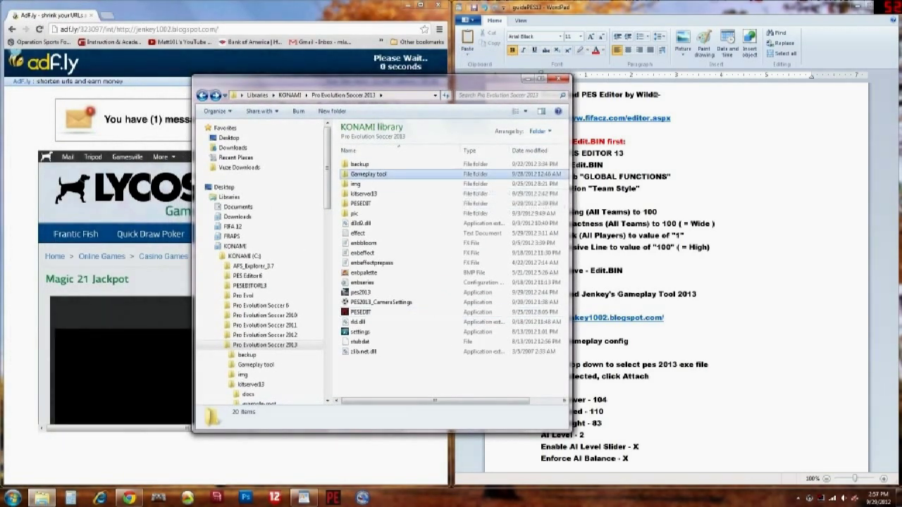
double_click(438, 174)
- Skip the adf.ly ad in the browser and look through Jenkey's blog for the Gameplay tool 2013 release
click(404, 63)
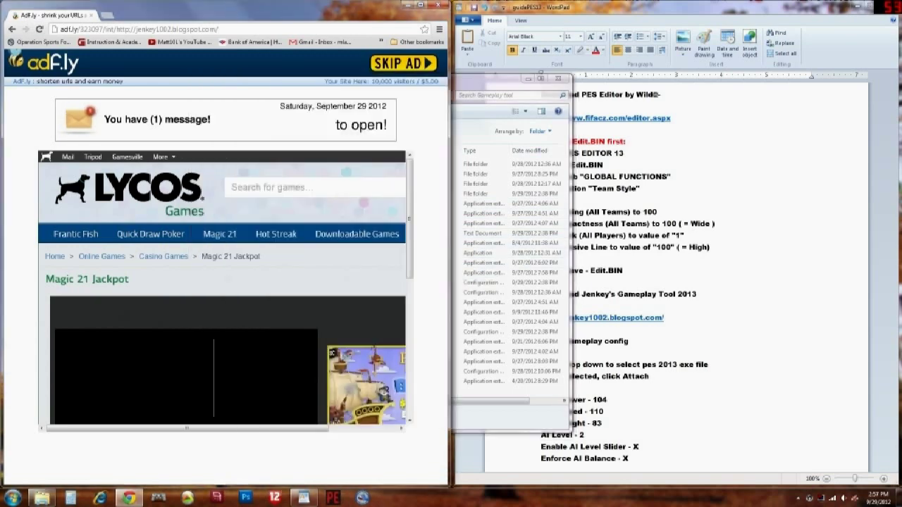
click(403, 63)
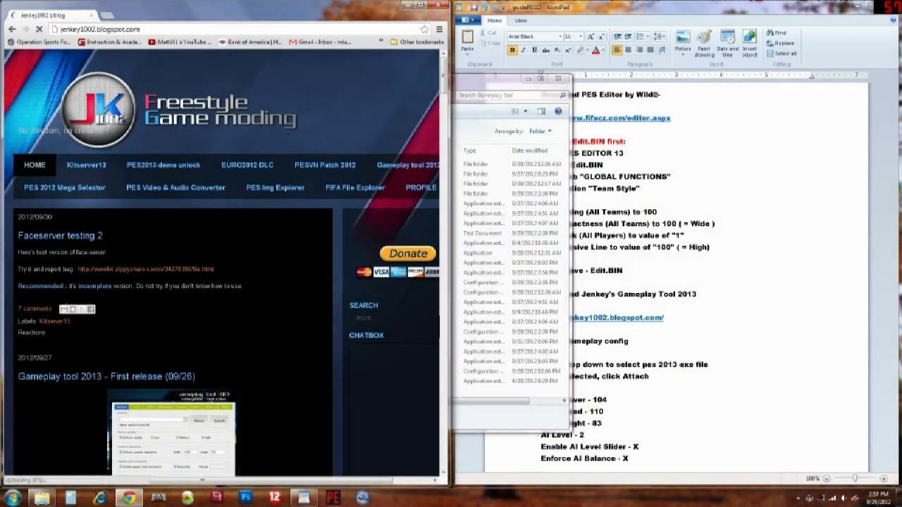
scroll(225, 267, down, 6)
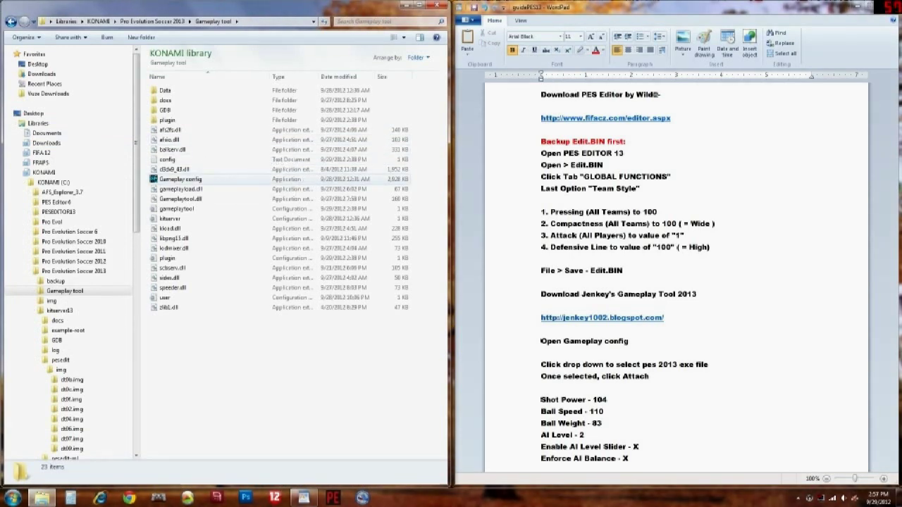
- Launch Gameplay config from the Gameplay tool folder and attach the tool to pes2013.exe
double_click(181, 179)
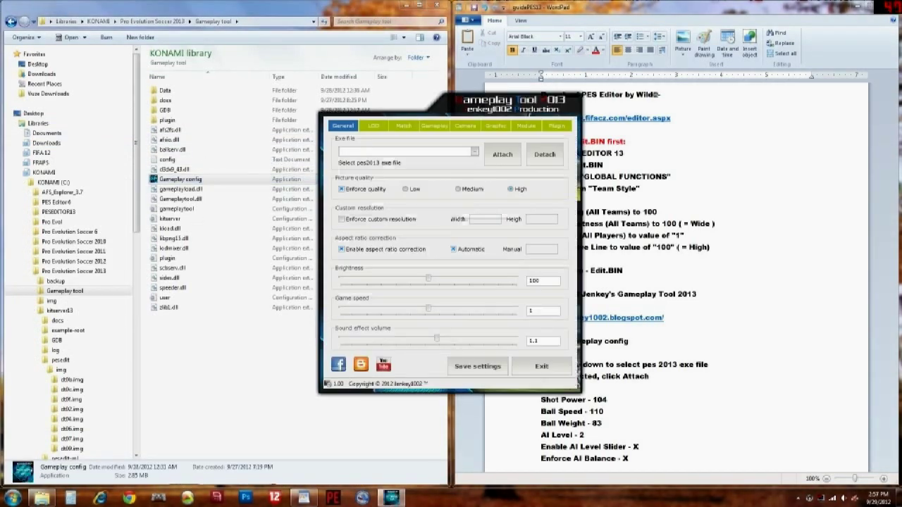
drag(521, 107, 381, 134)
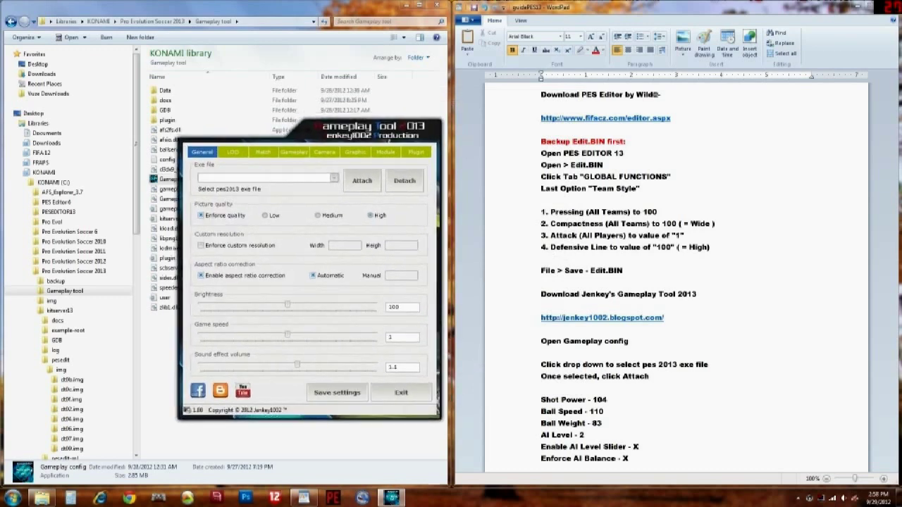
click(650, 317)
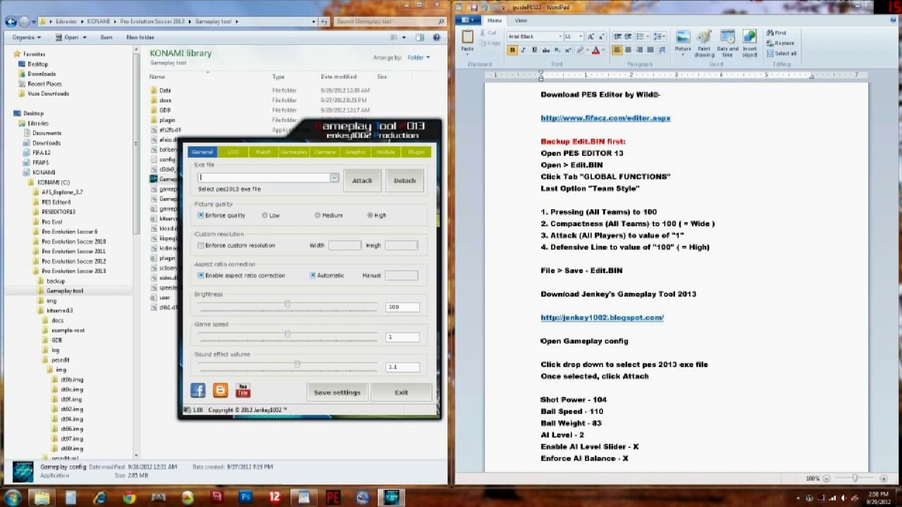
click(334, 178)
click(232, 186)
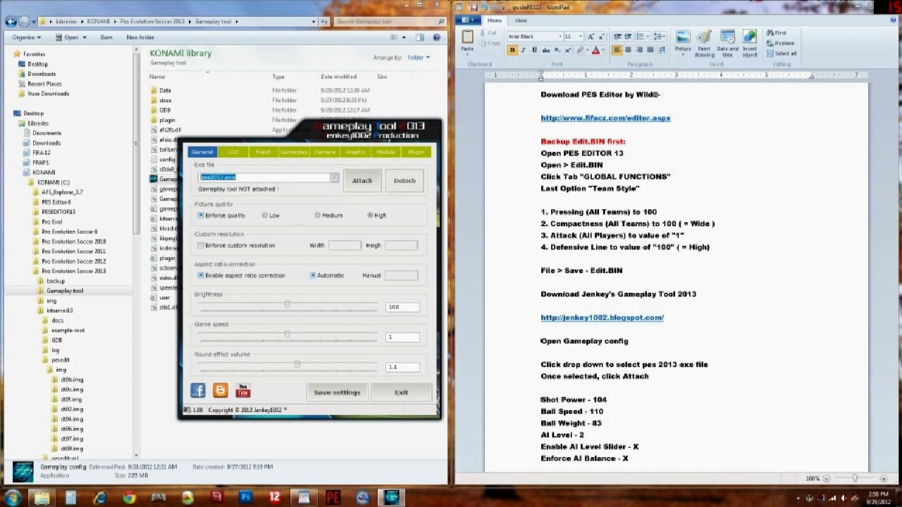
click(363, 181)
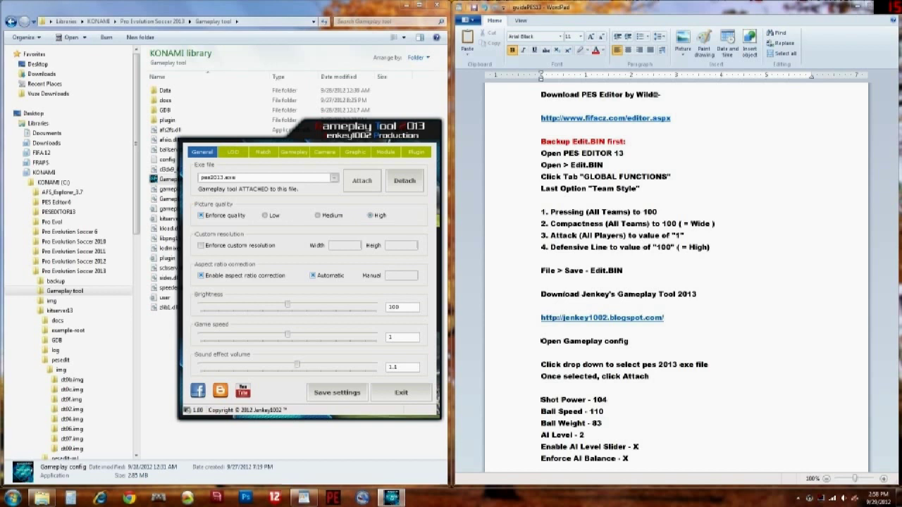
- Check the tool's shot power, ball speed, ball weight and AI level settings against the guide
click(233, 152)
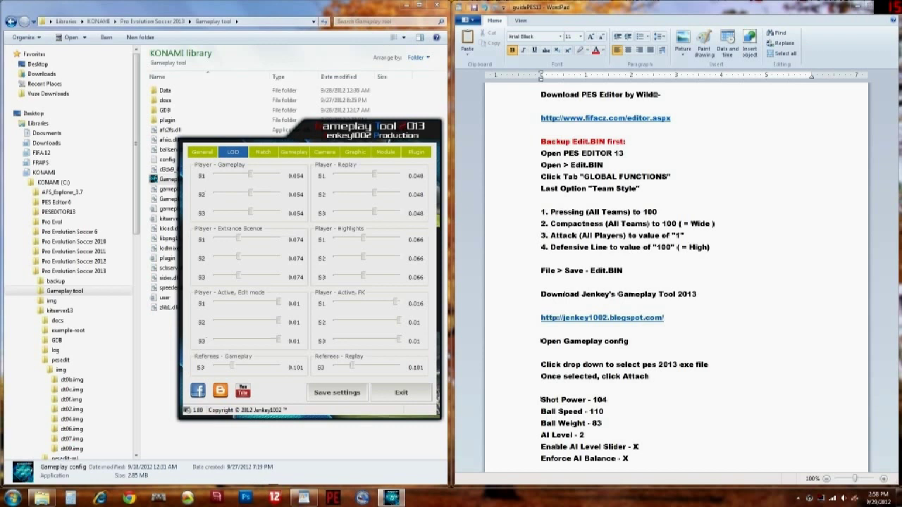
click(263, 152)
click(294, 152)
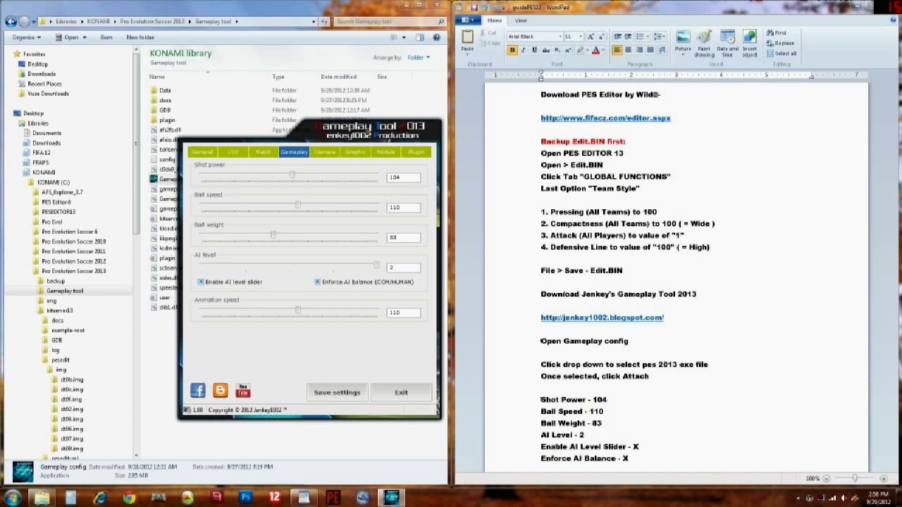
- Select the Live Broadcasting camera and apply its range, height, zoom and angle settings
click(325, 152)
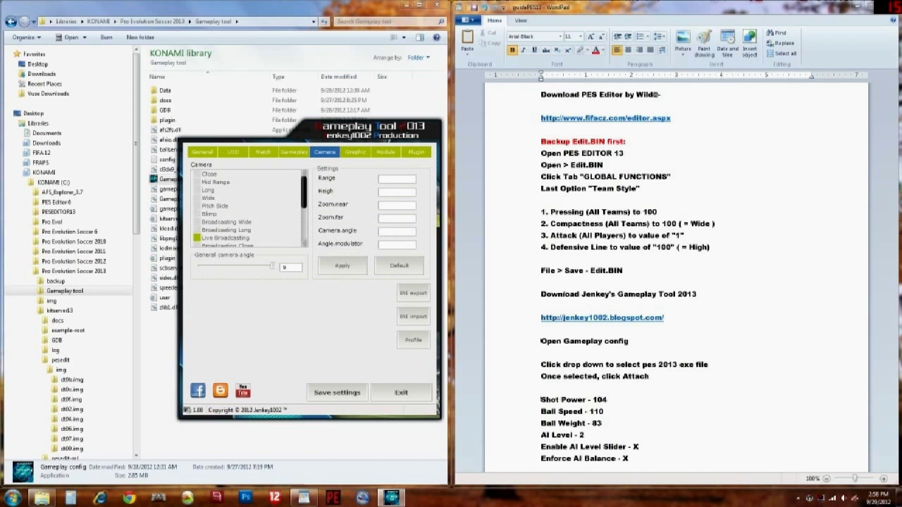
click(225, 238)
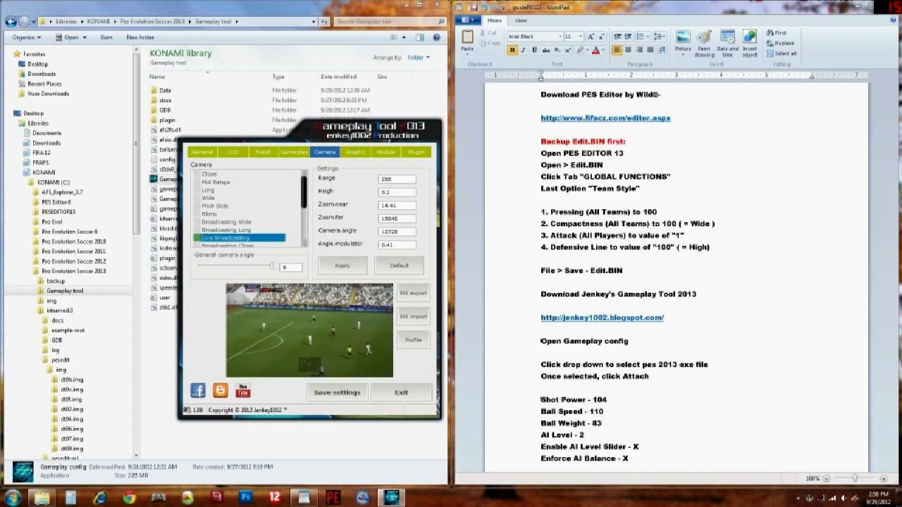
click(391, 192)
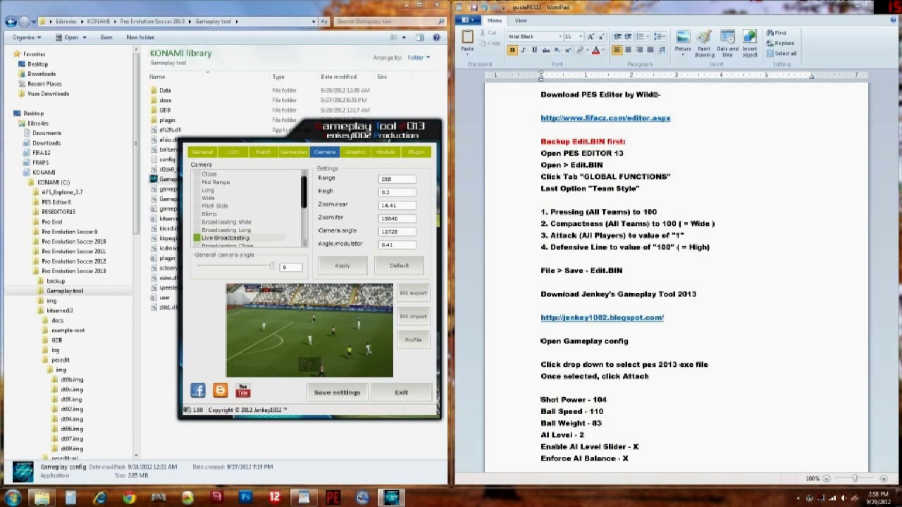
click(342, 265)
- Save the Gameplay Tool settings, exit the tool and return to the Pro Evolution Soccer 2013 folder
click(337, 392)
click(401, 393)
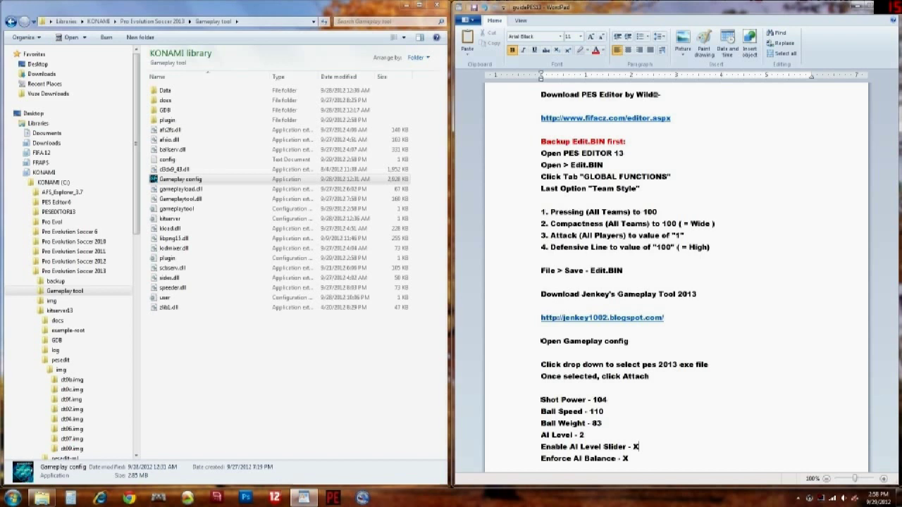
click(11, 22)
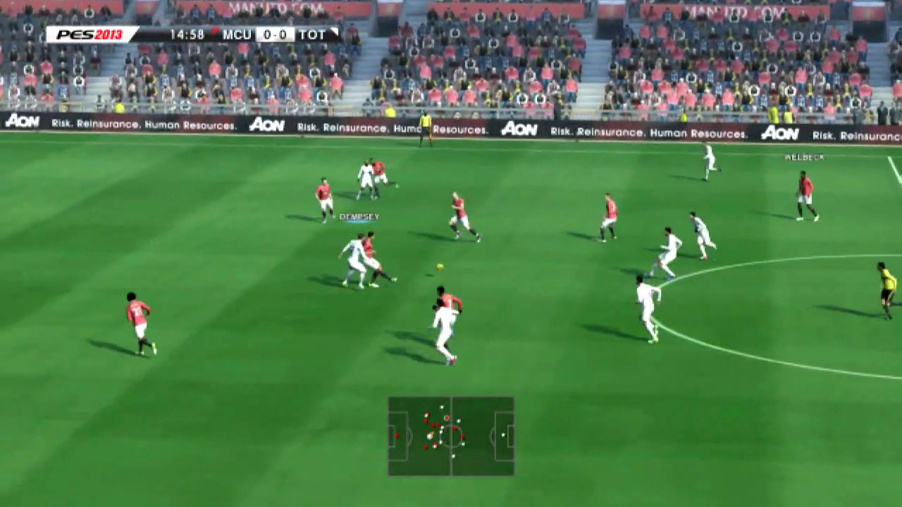
- Pause the PES 2013 match, review the Support Settings and resume play
key(Escape)
key(Return)
key(x)
key(Down)
key(Return)
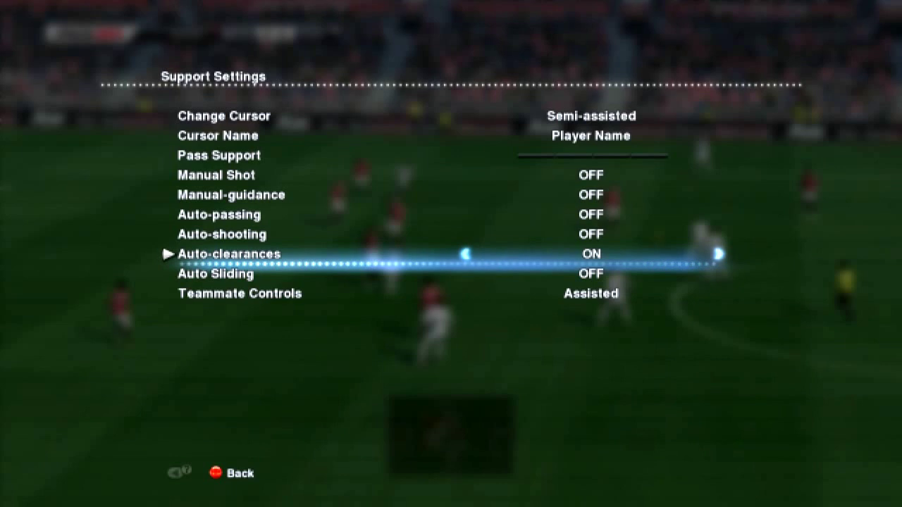
key(Escape)
key(Escape)
key(Escape)
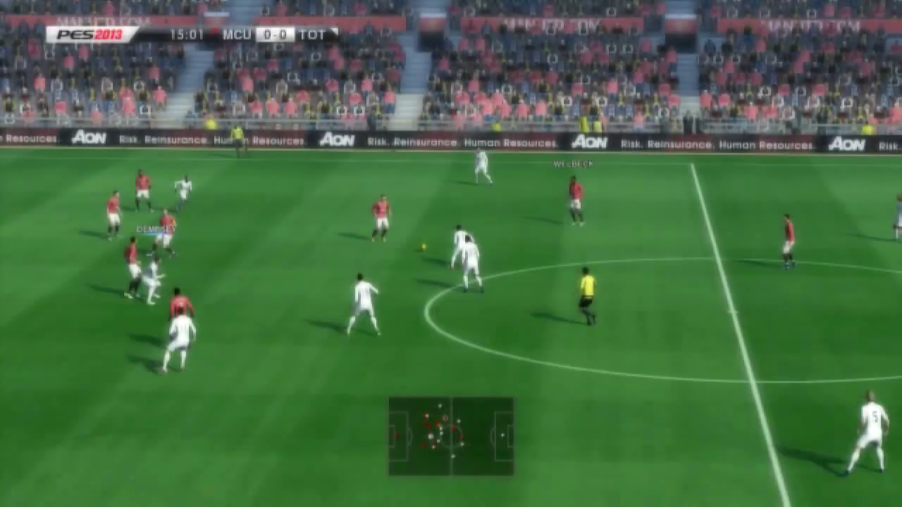